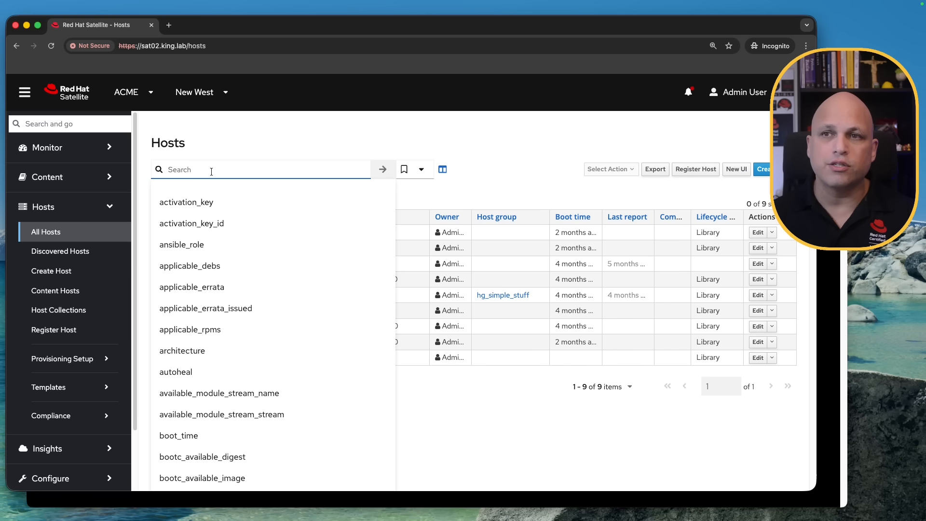
Search the host list for installed_package_name = kernel using the search field's suggestions.
text(insta)
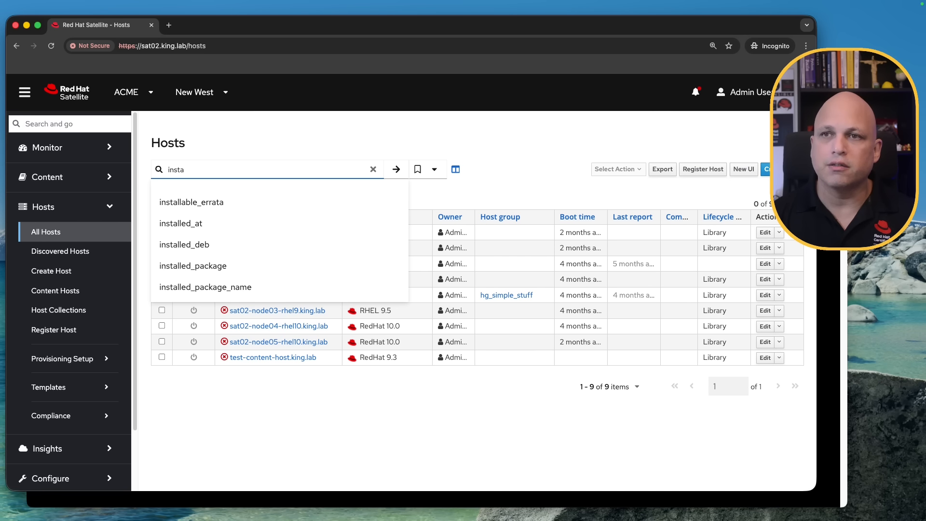
text(lled_package)
key(BackSpace)
key(BackSpace)
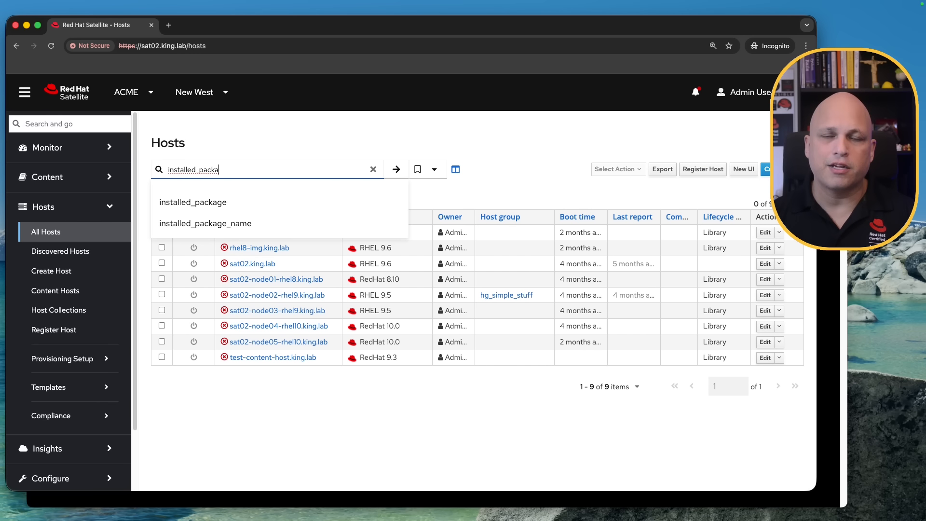
key(Down)
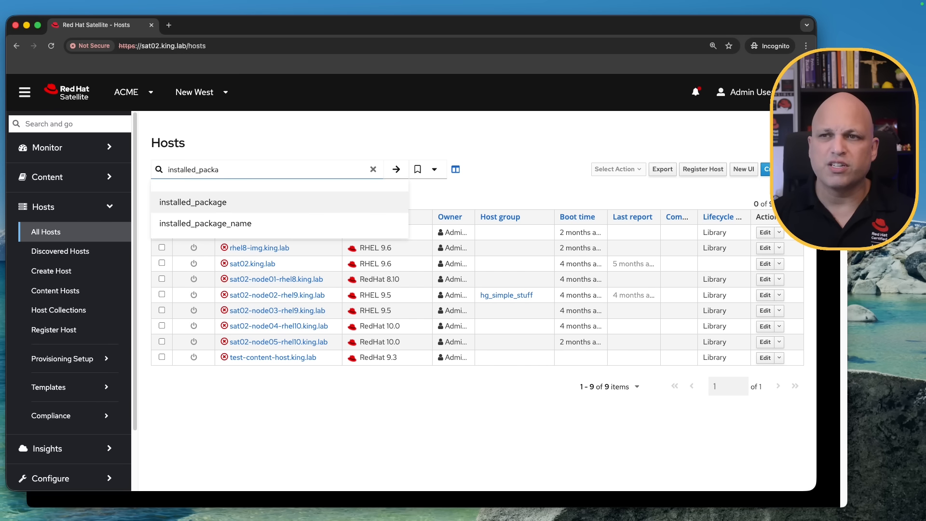
key(Return)
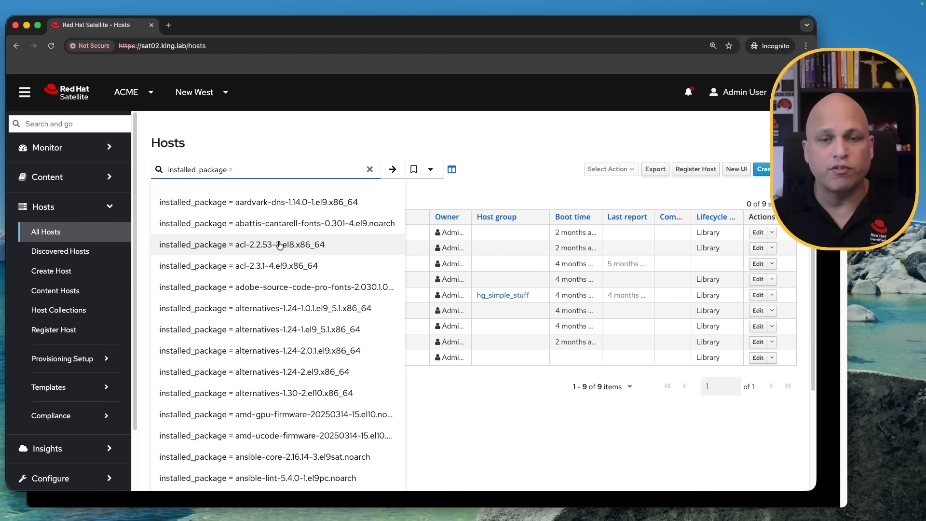
key(BackSpace)
key(BackSpace)
key(Escape)
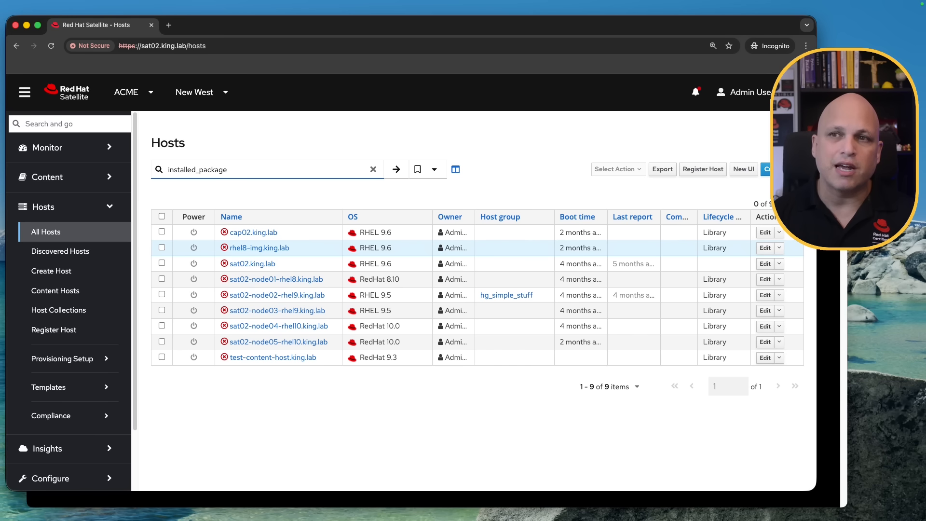
text(_)
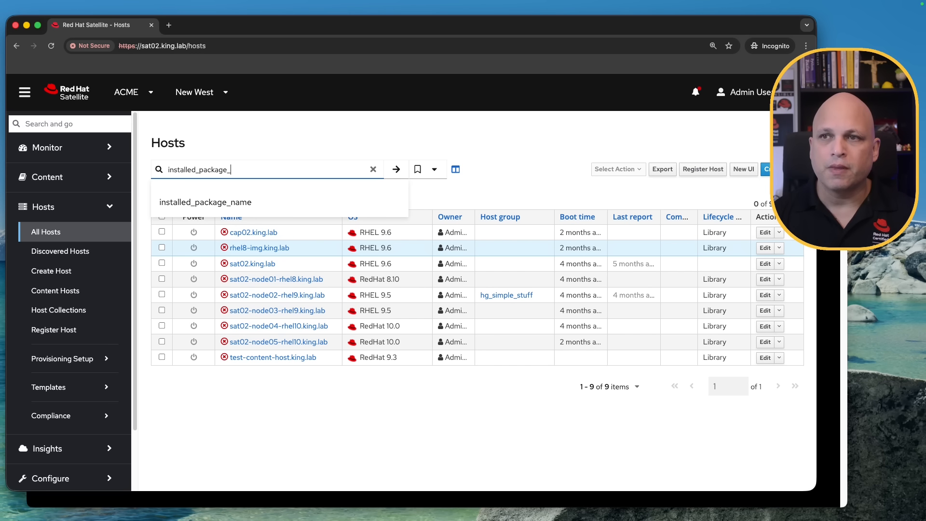
key(Down)
key(Return)
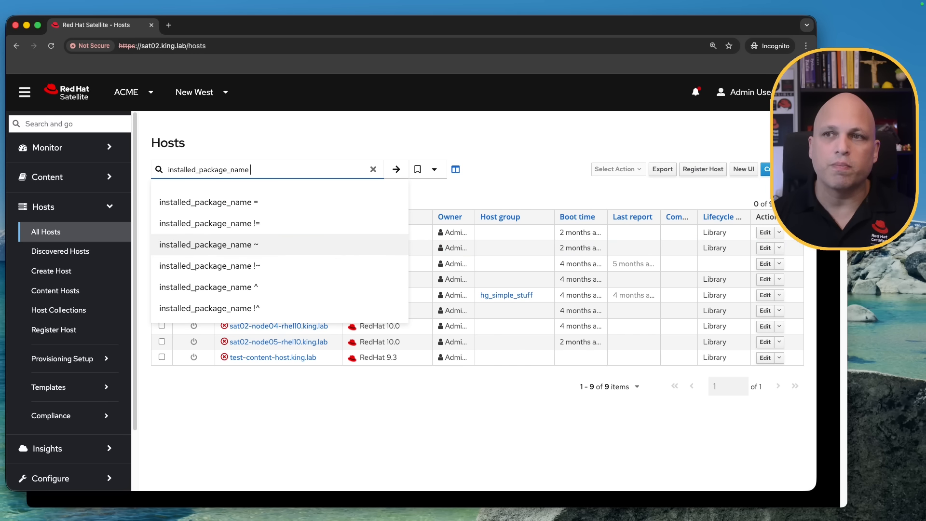
text(=)
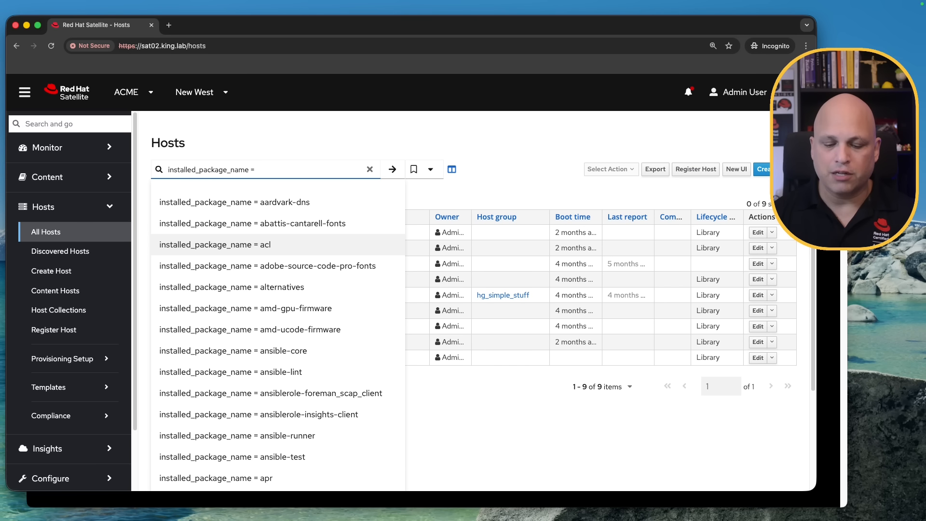
text( ken)
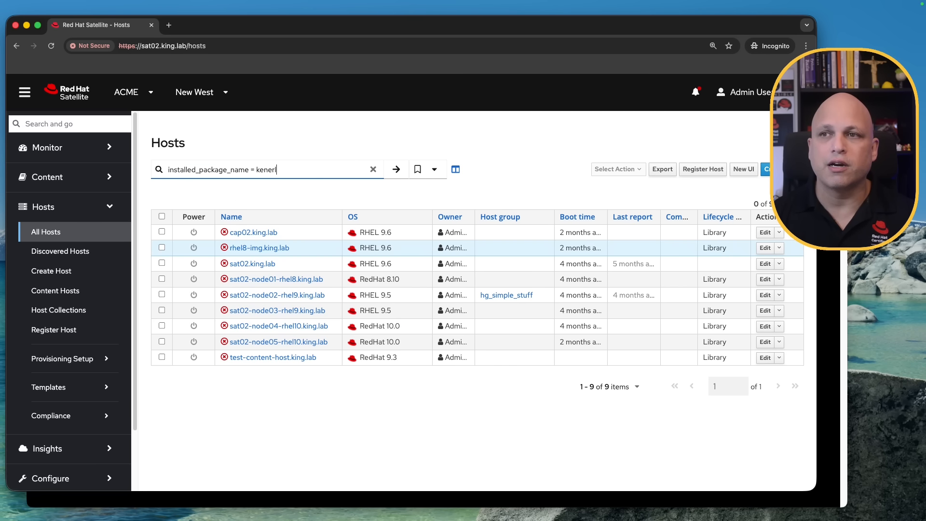
key(BackSpace)
text(rnel)
key(Return)
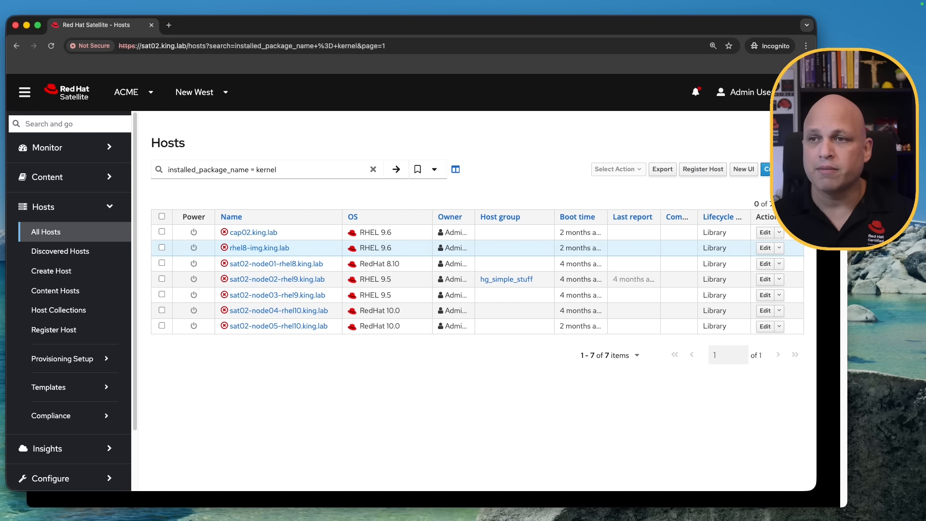
Clear the host search to list all hosts again.
triple_click(300, 167)
key(super+c)
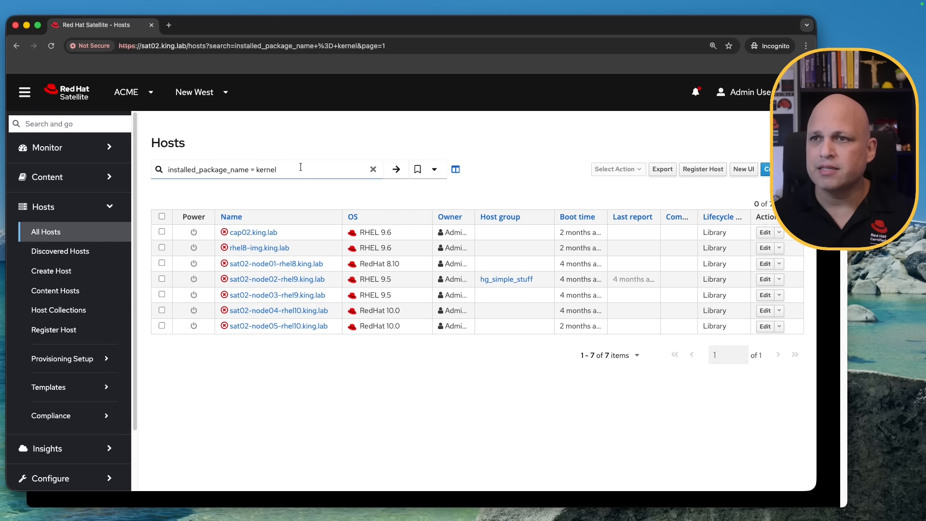
key(BackSpace)
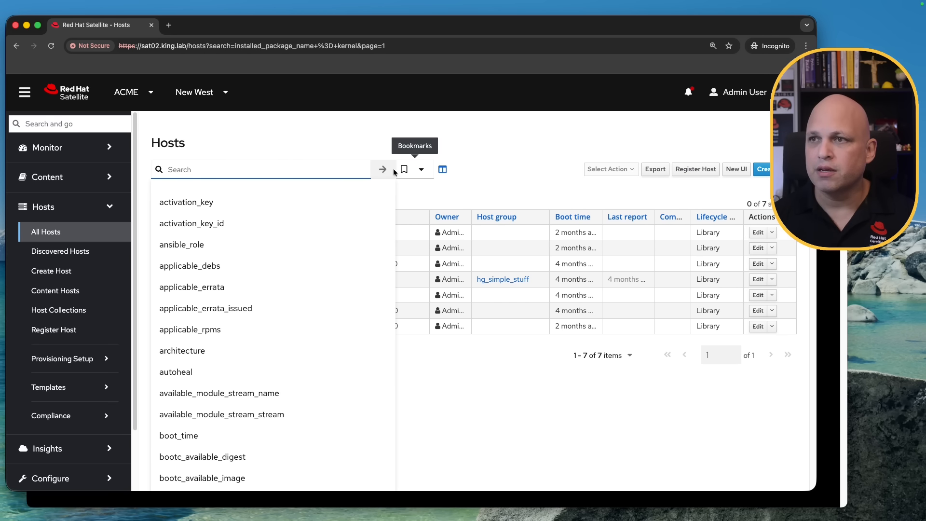
key(Return)
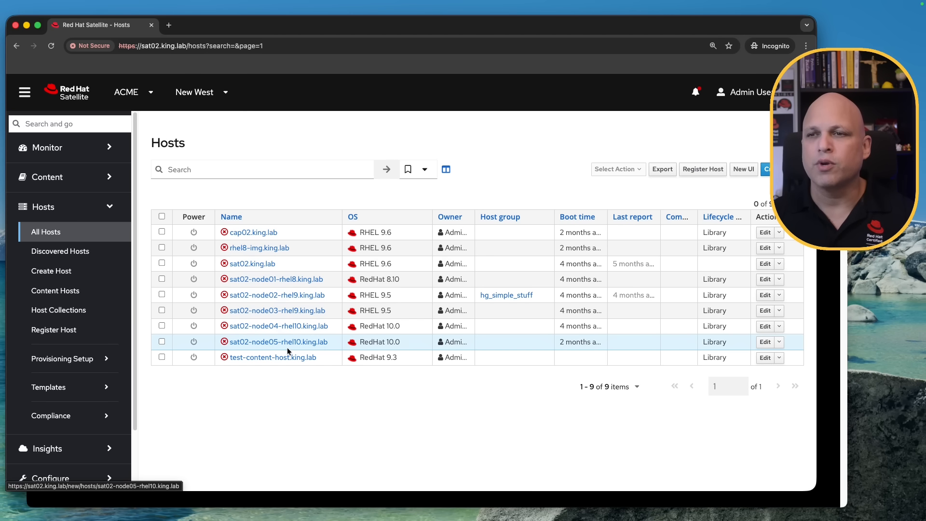
Paste the installed_package_name = kernel query back into the host search and run it.
click(265, 168)
key(super+v)
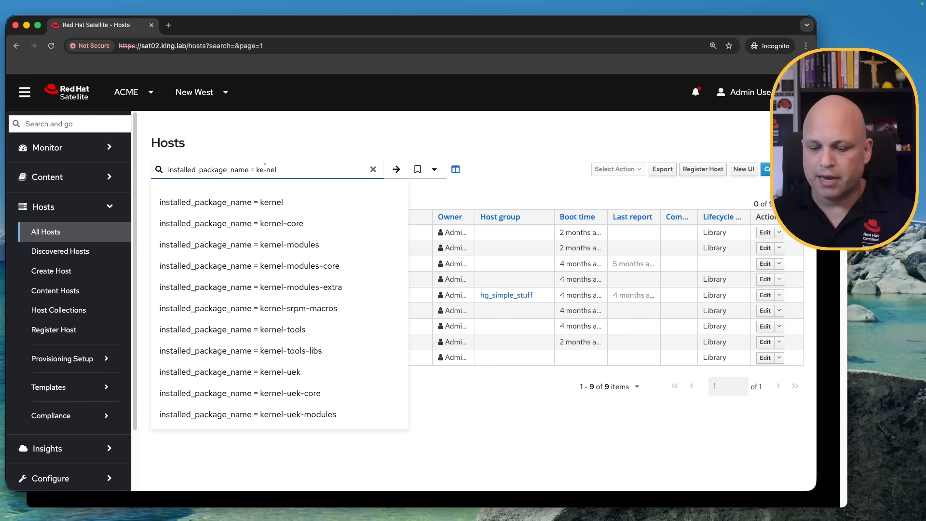
key(Return)
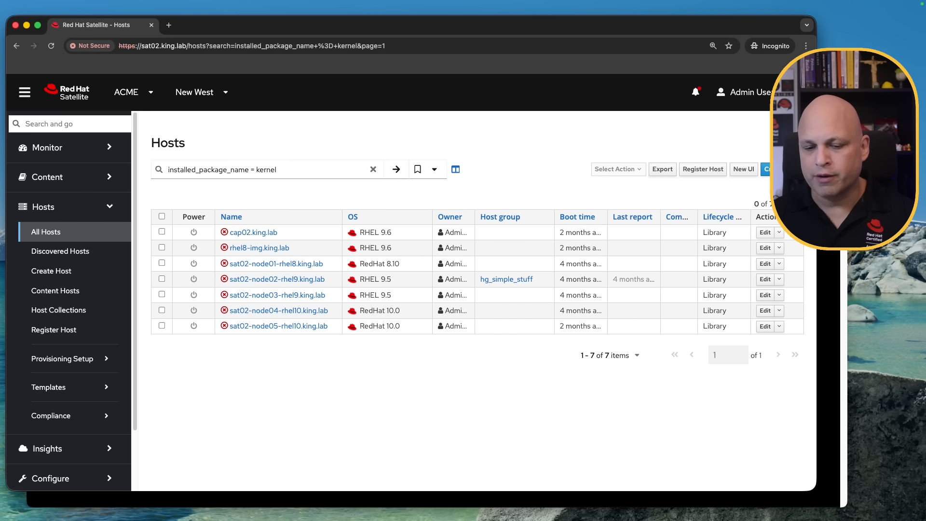
Change the host search value from kernel to vim-common and run the search.
double_click(283, 169)
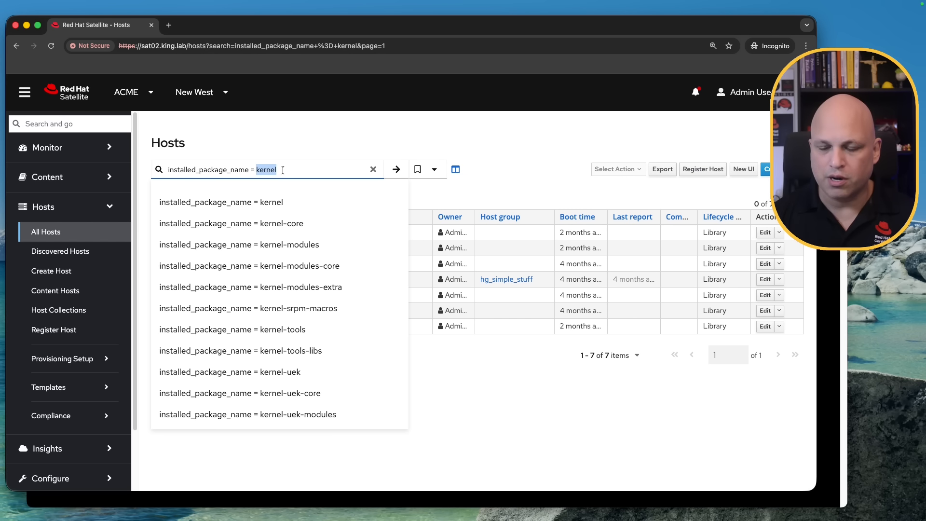
text(vim-co)
key(Down)
key(Return)
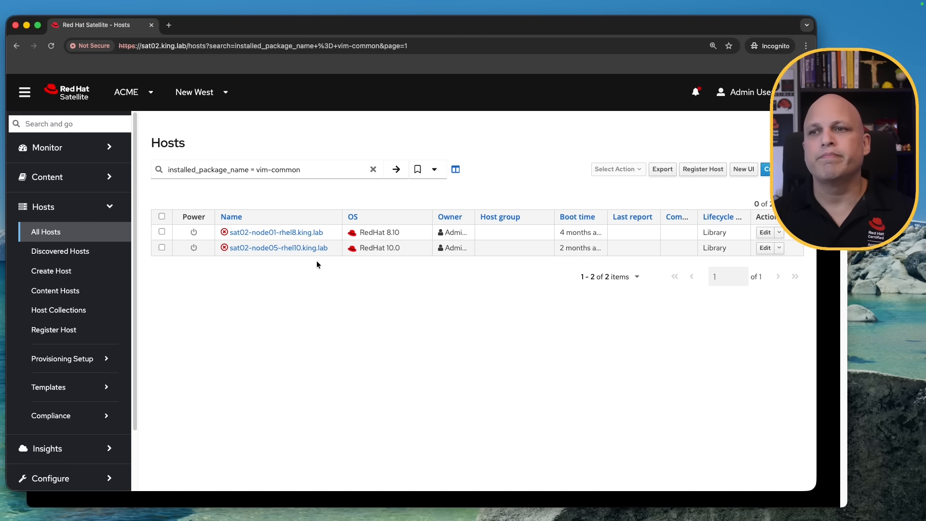
Open the hosts sat02-node01-rhel8.king.lab and sat02-node05-rhel10.king.lab each in a new tab.
super+click(290, 233)
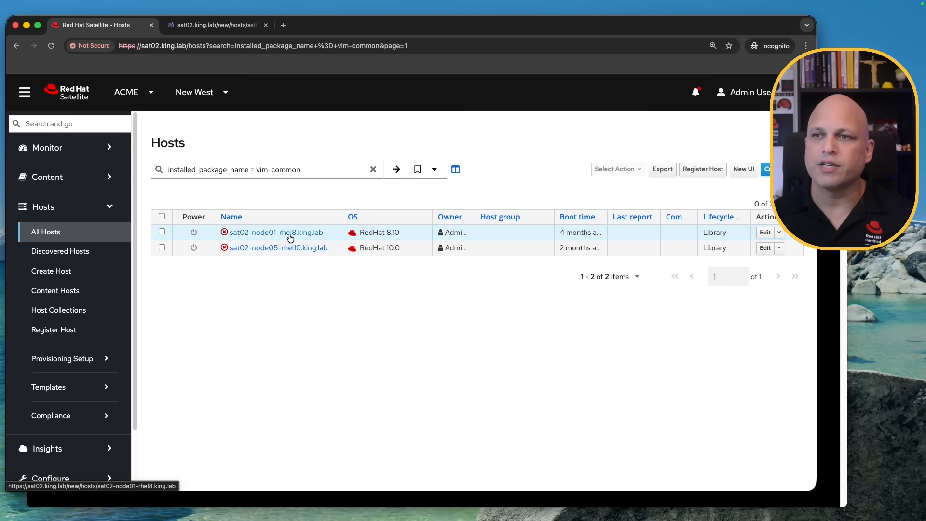
super+click(283, 248)
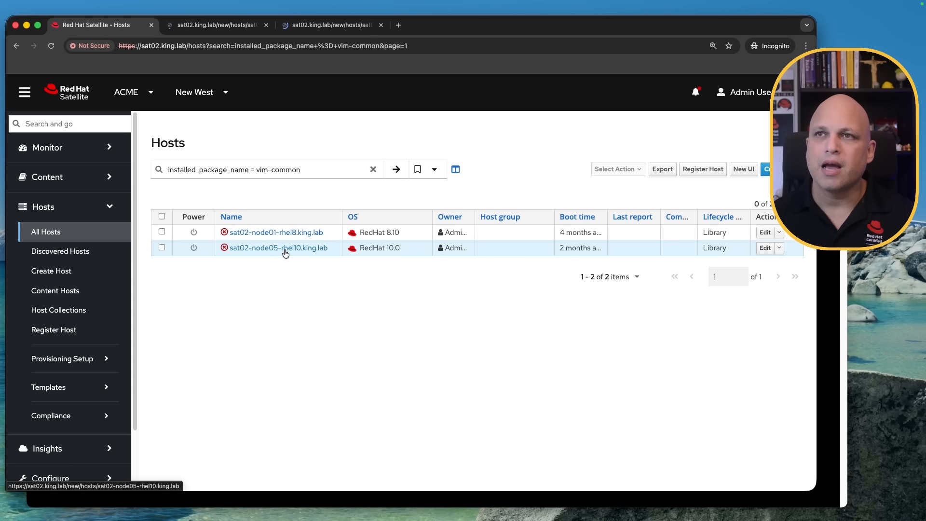
Switch to the sat02-node01-rhel8 host tab and open its installed packages under Content.
click(230, 24)
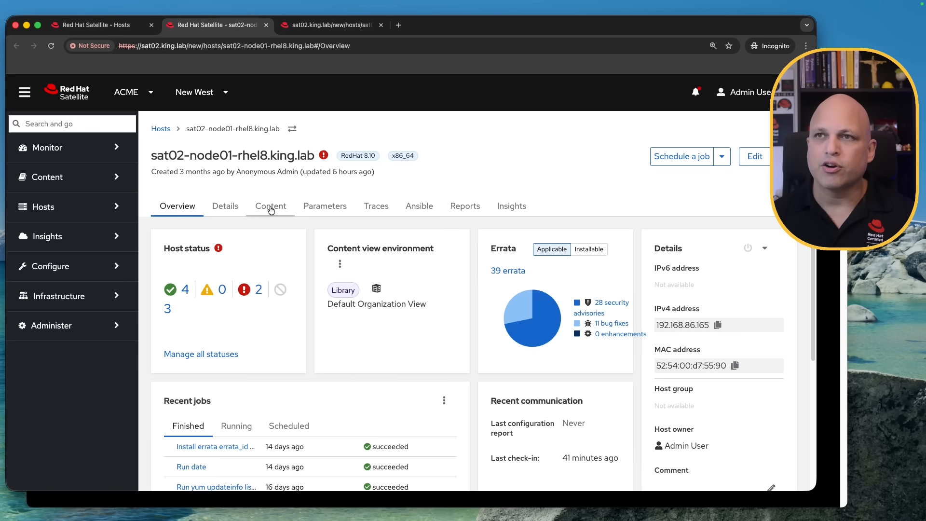
click(273, 207)
click(174, 229)
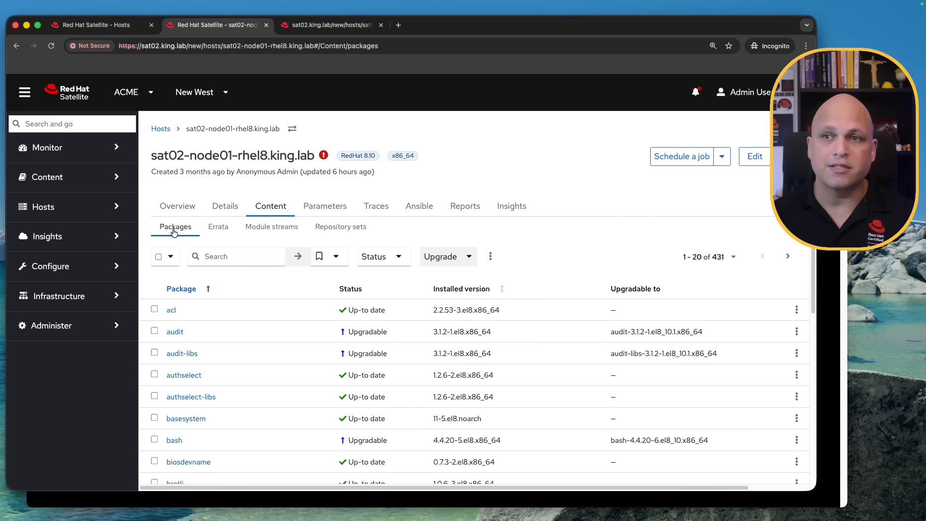
Filter the host's packages by name = vim-common and select the query text for reuse.
click(231, 256)
text(name)
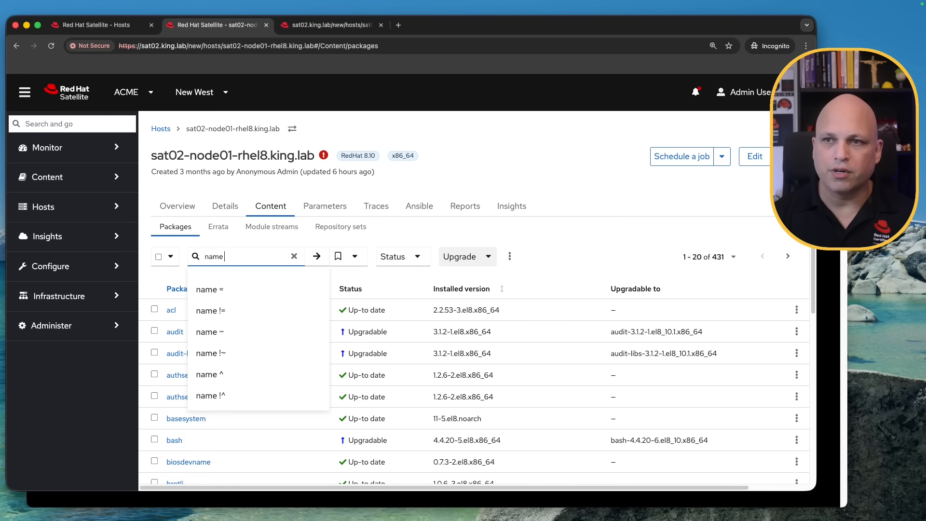
text( = vim-)
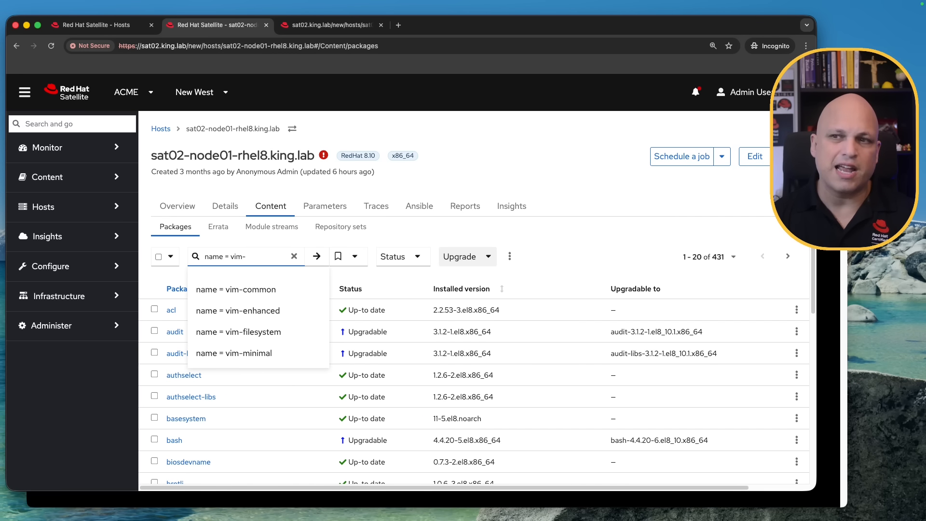
click(236, 289)
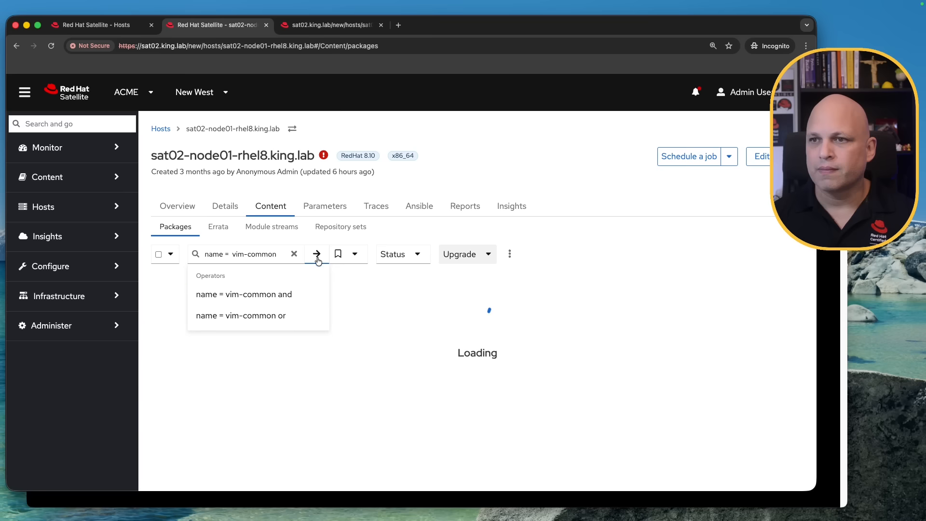
triple_click(272, 249)
key(super+c)
click(327, 390)
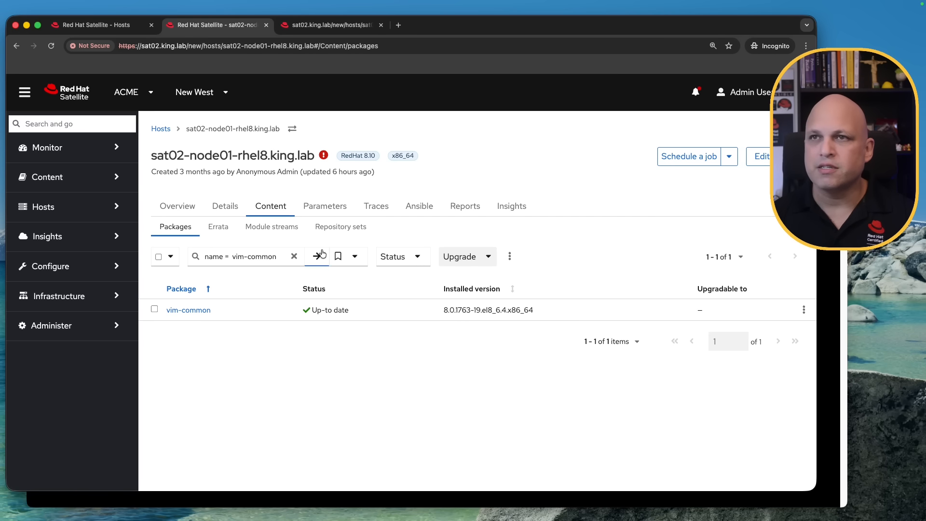
On the sat02-node05-rhel10 host tab, open its packages and filter them with the pasted name = vim-common query.
click(322, 24)
click(273, 205)
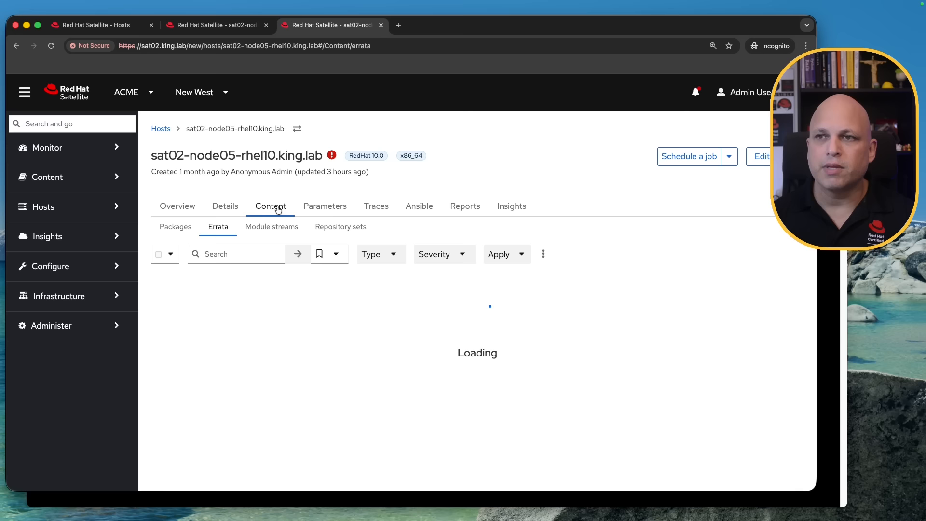
click(192, 226)
click(251, 252)
key(super+v)
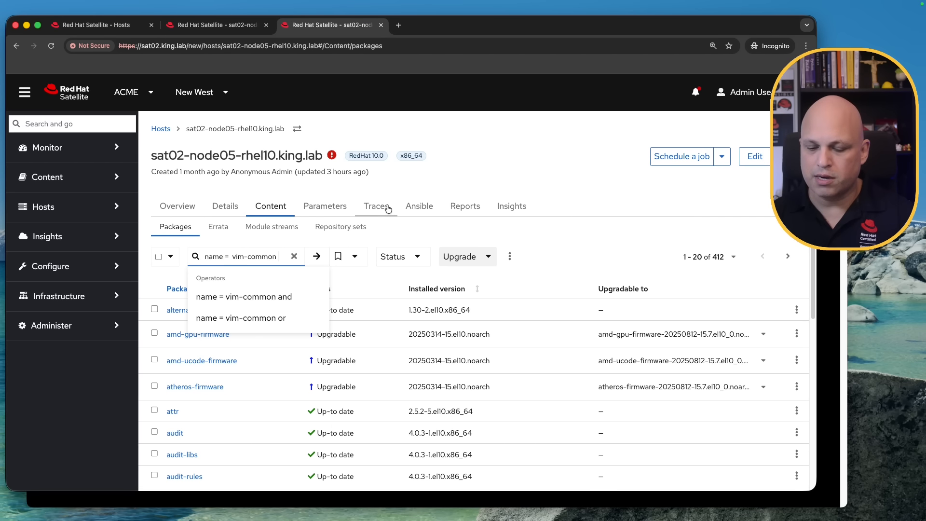
key(Return)
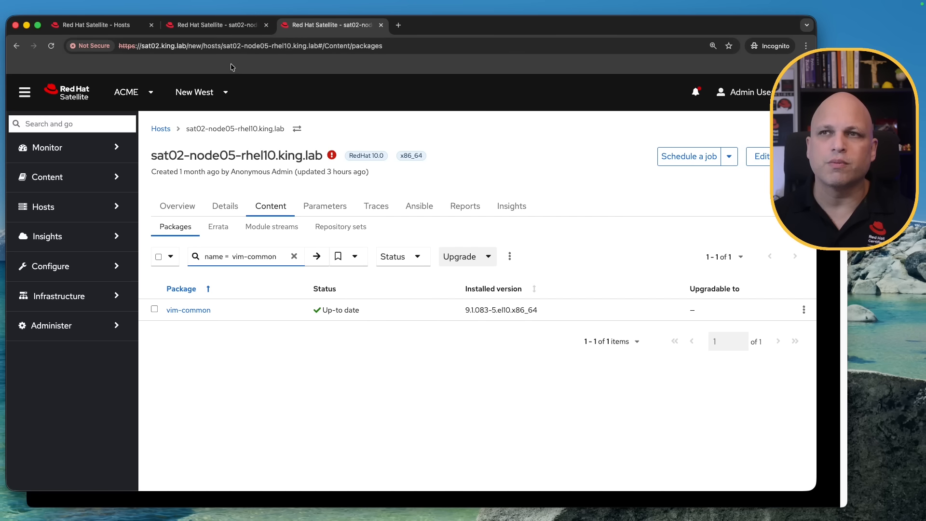
Review the vim-common package on the rhel8 host tab, then return to the host list tab.
click(227, 25)
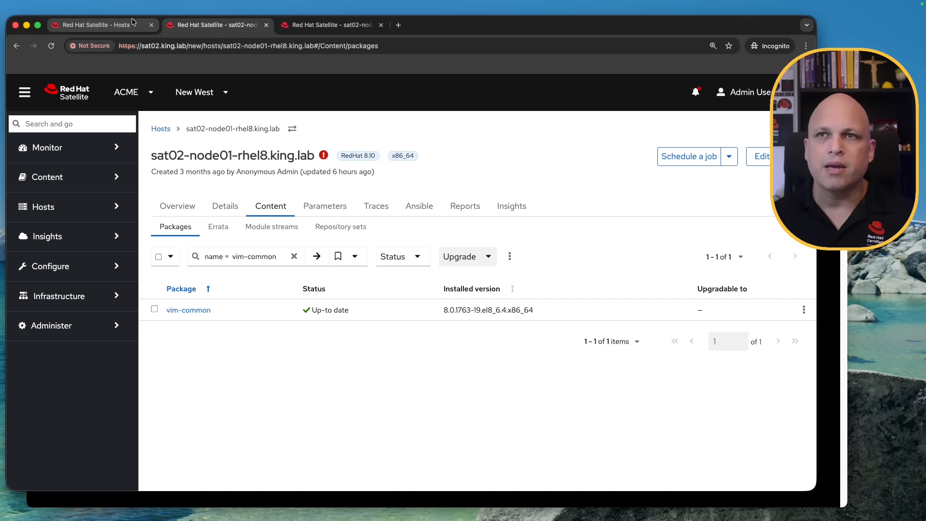
click(115, 29)
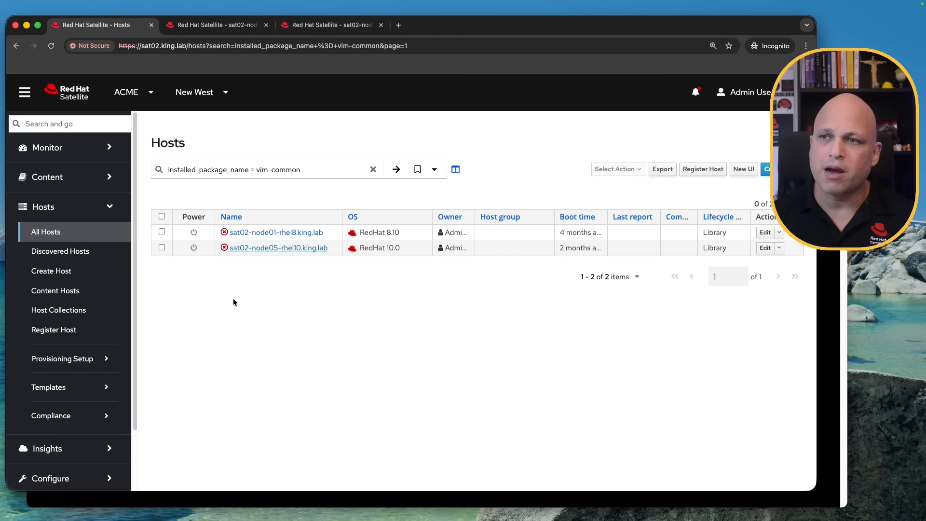
Open the Satellite dashboard in a new tab and go to the Report Templates list.
click(83, 153)
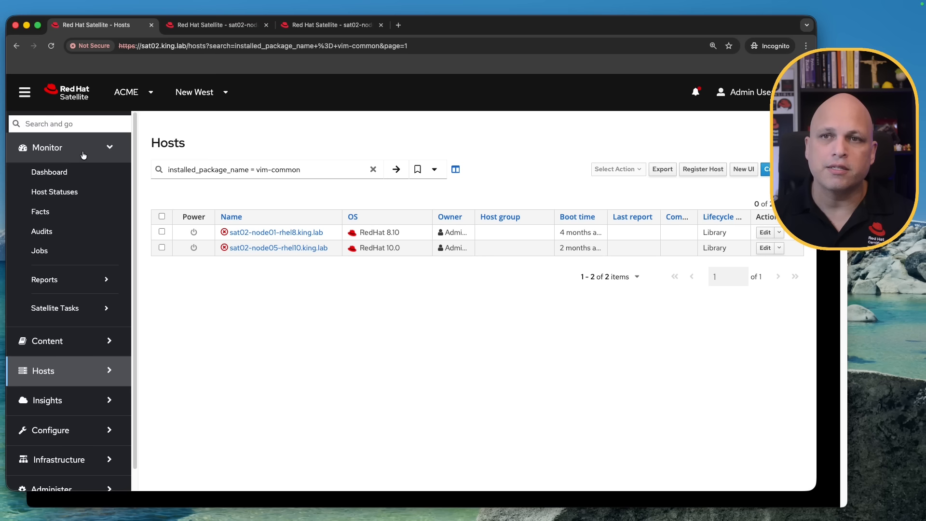
super+click(92, 100)
click(446, 25)
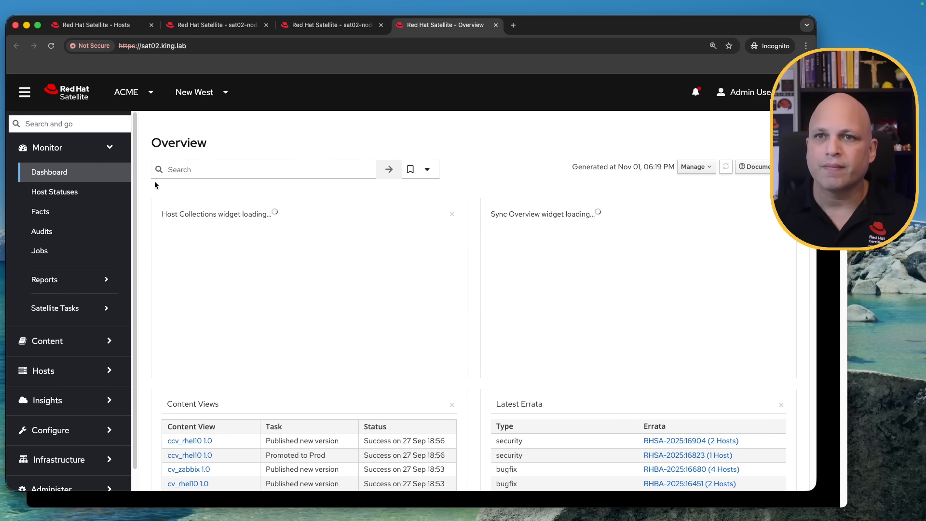
click(94, 282)
click(94, 319)
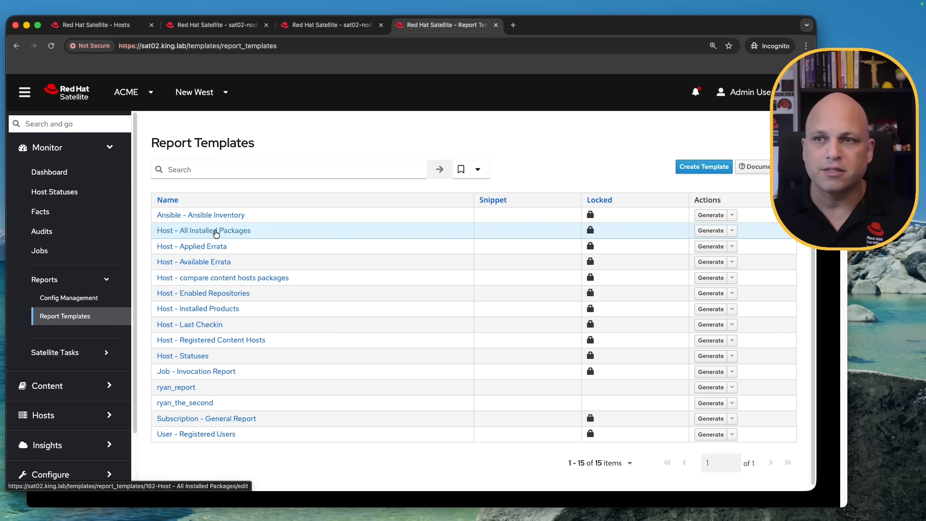
Generate the Host - All Installed Packages report with the default CSV settings.
click(712, 231)
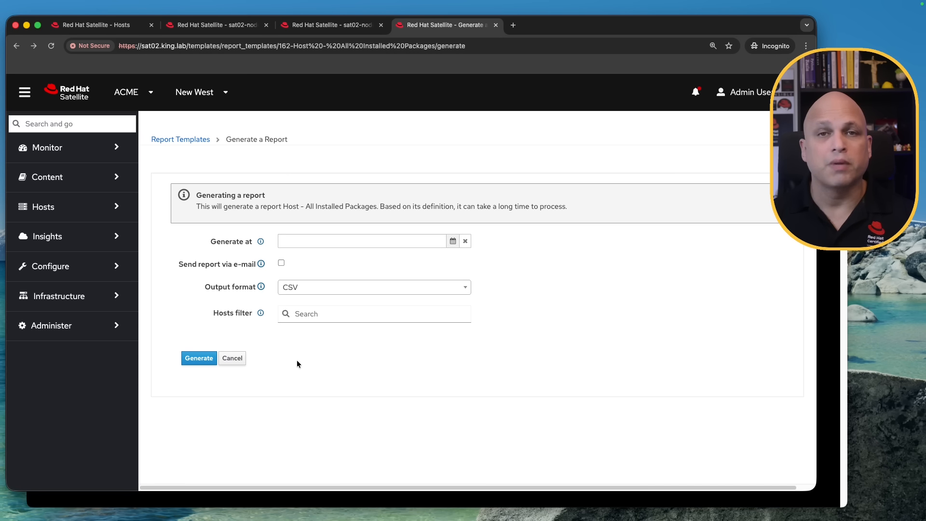
click(198, 358)
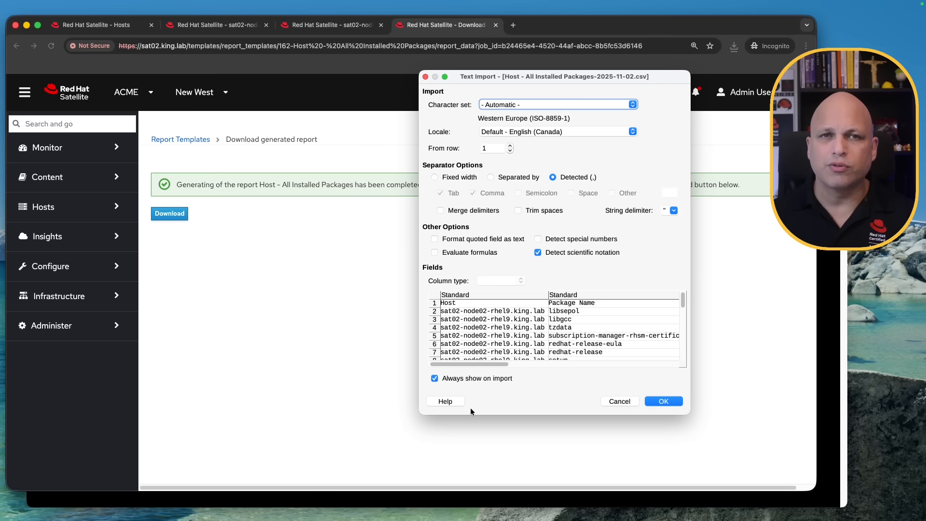
Open the downloaded CSV report in the spreadsheet with the default import settings and turn on AutoFilter.
click(670, 401)
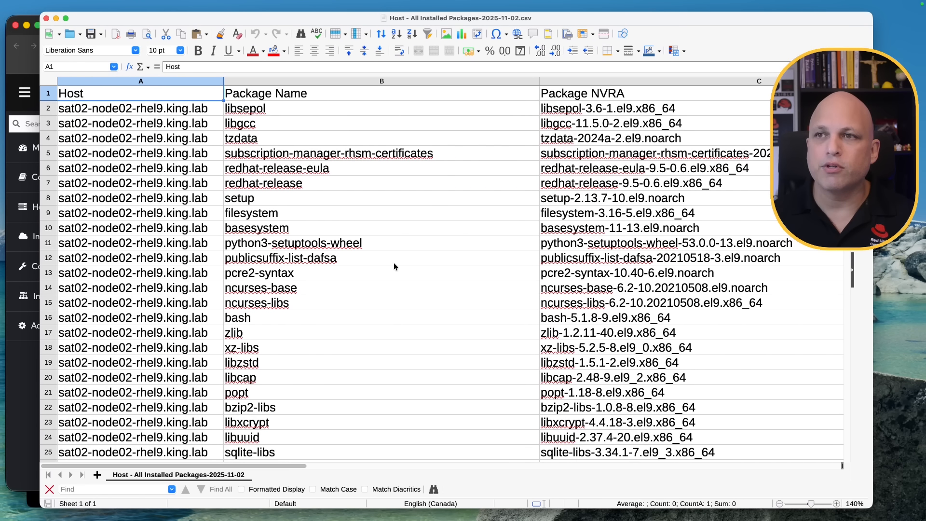
click(427, 34)
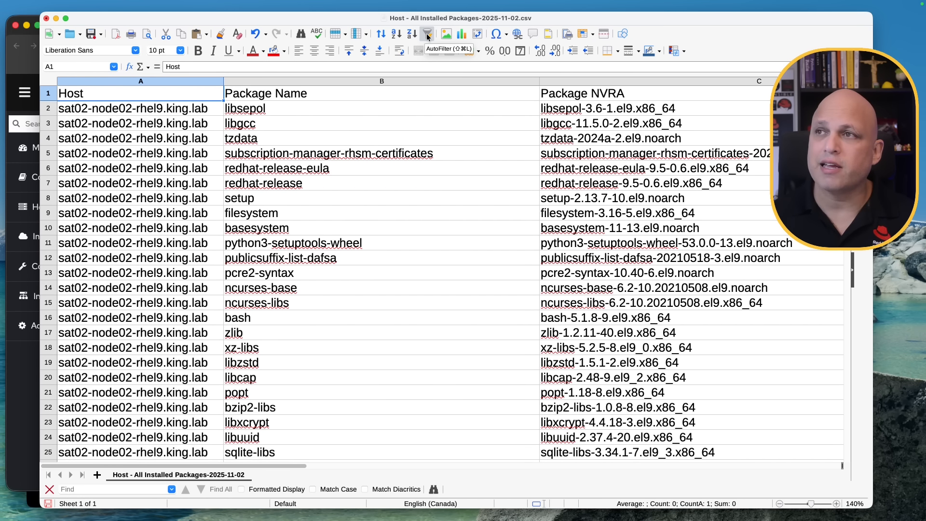
click(428, 34)
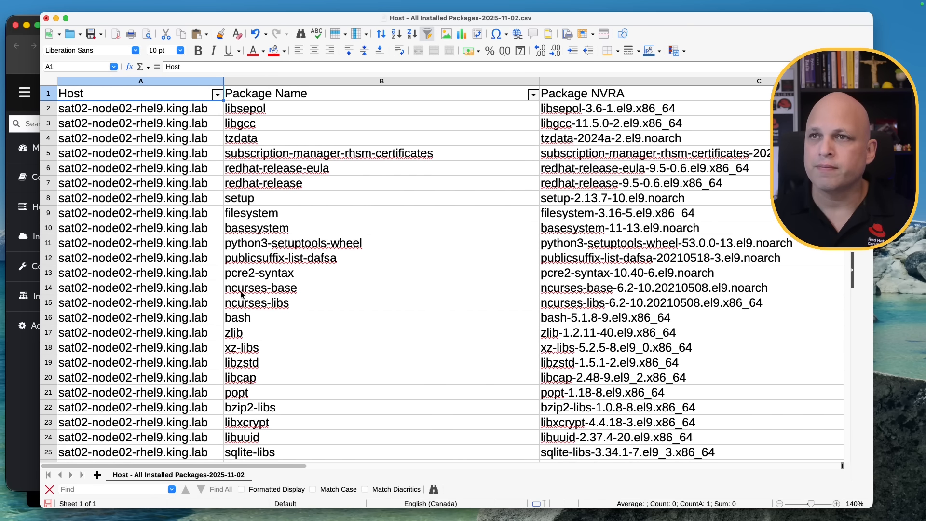
Select the whole sheet and autofit all column widths.
click(48, 81)
double_click(221, 81)
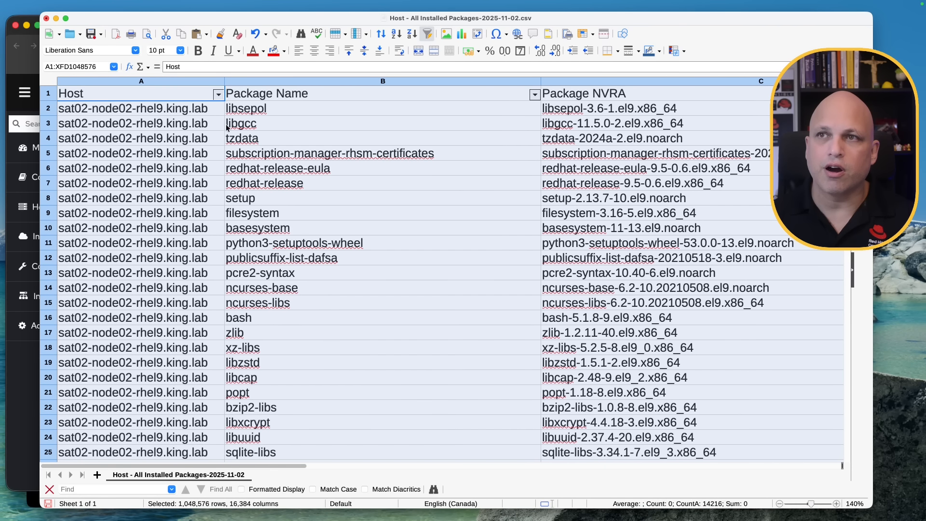
click(157, 231)
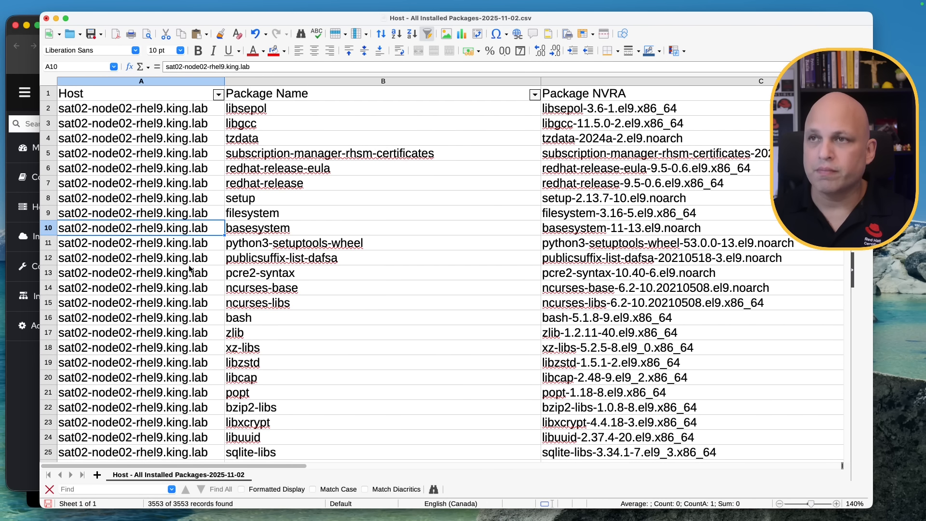
Filter the Package Name column to show only vim-common by clearing all items and searching vim-com.
click(535, 95)
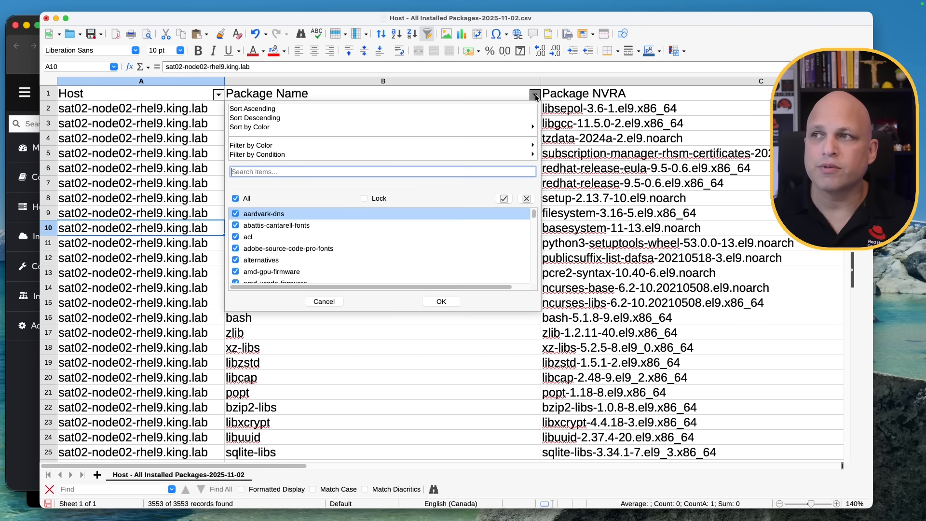
click(235, 199)
click(299, 172)
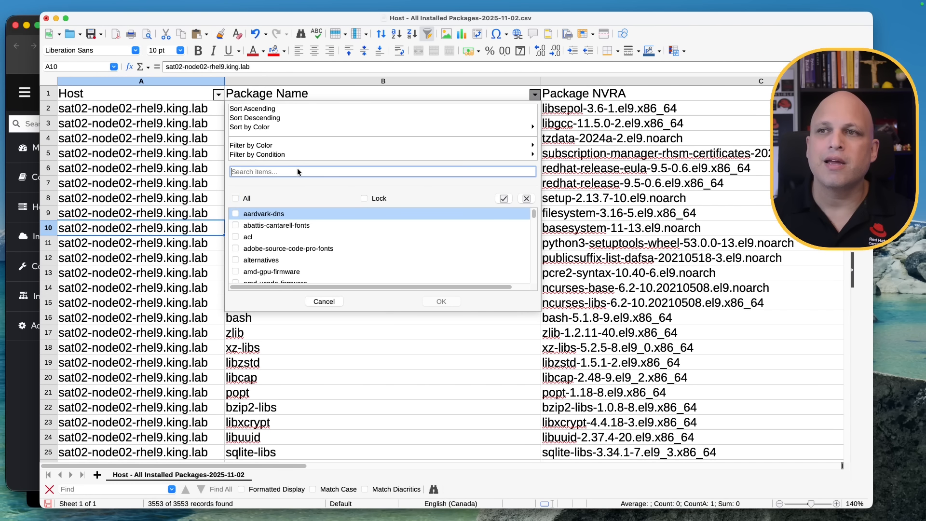
text(vim-com)
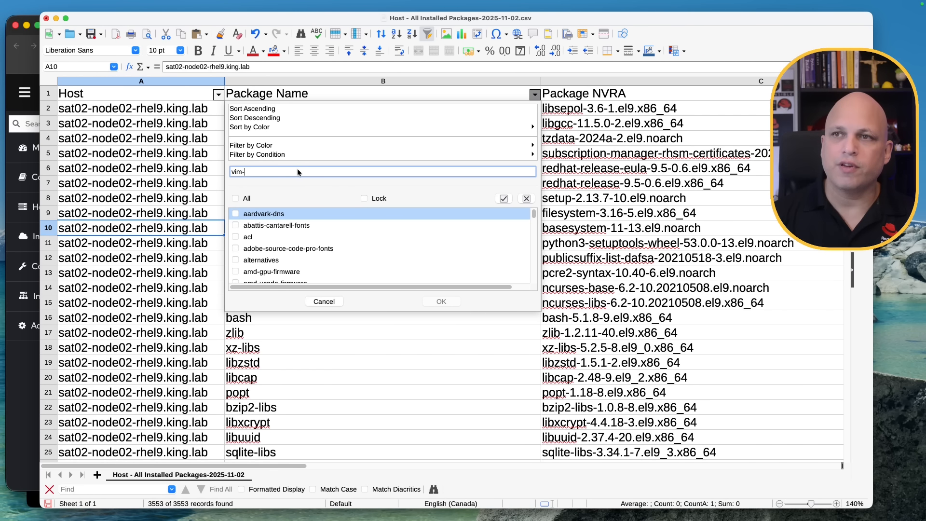
key(BackSpace)
key(BackSpace)
key(BackSpace)
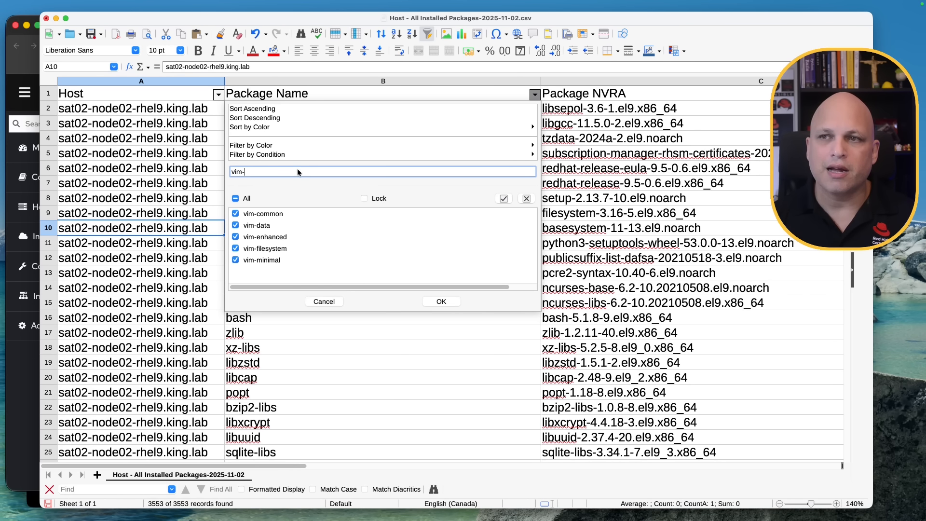
text(com)
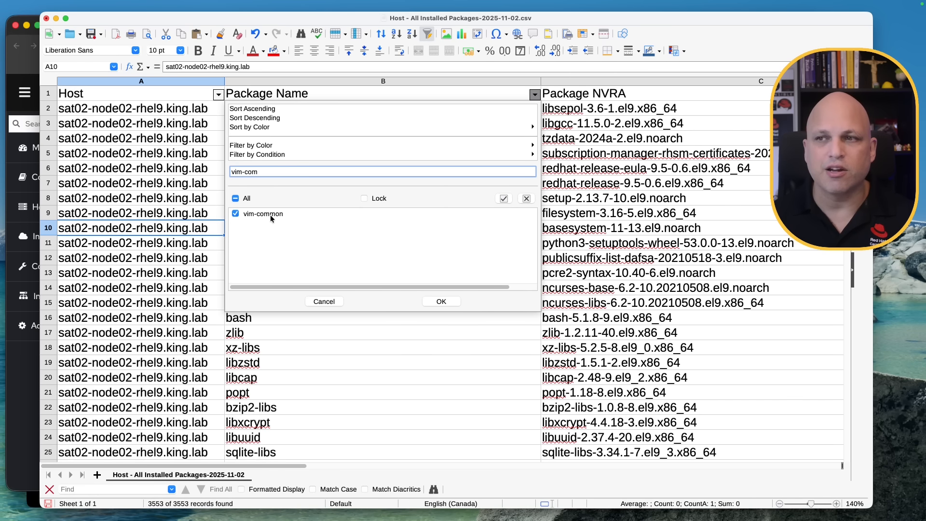
click(449, 302)
click(279, 207)
click(299, 153)
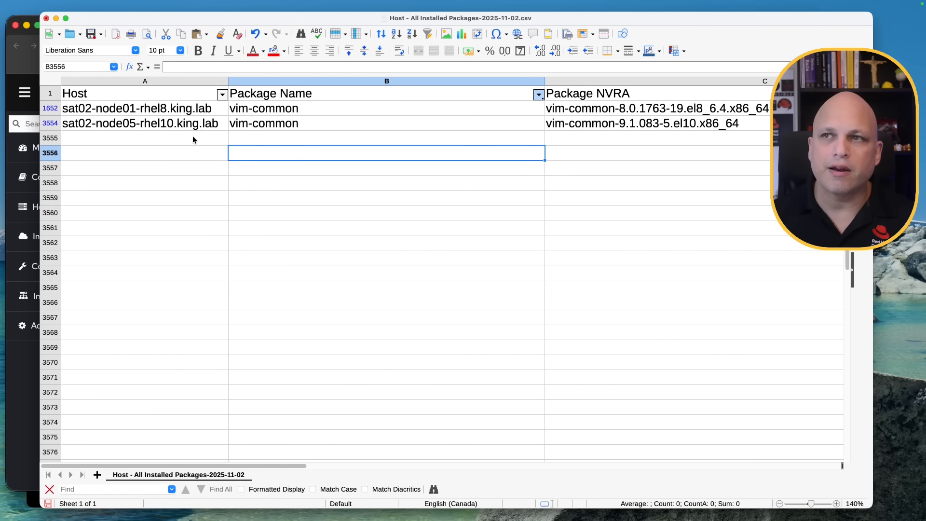
Compare the vim-common host rows and their Package NVRA and NVREA version strings.
click(124, 112)
click(293, 109)
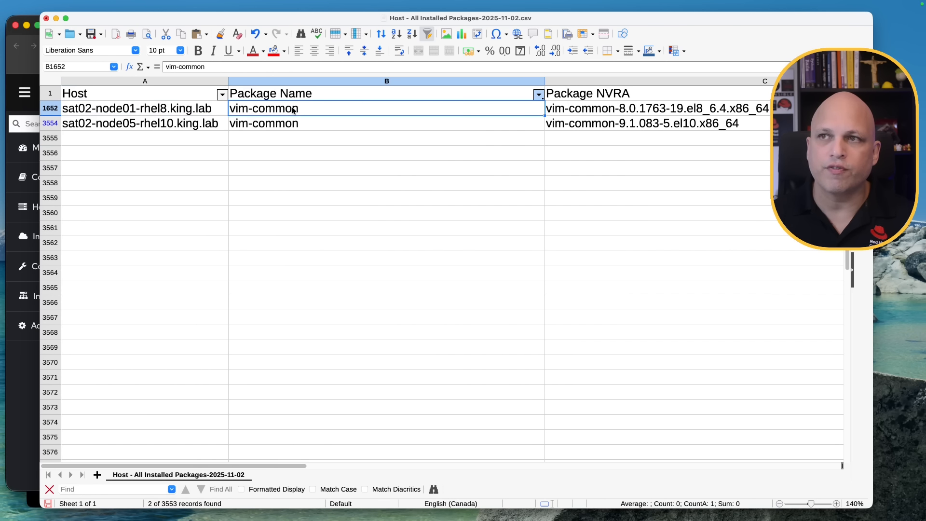
click(144, 126)
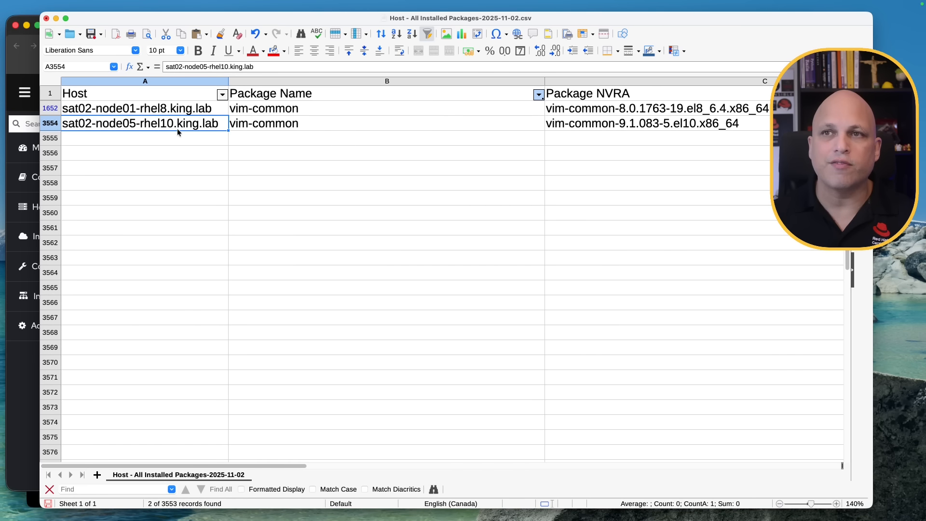
click(272, 126)
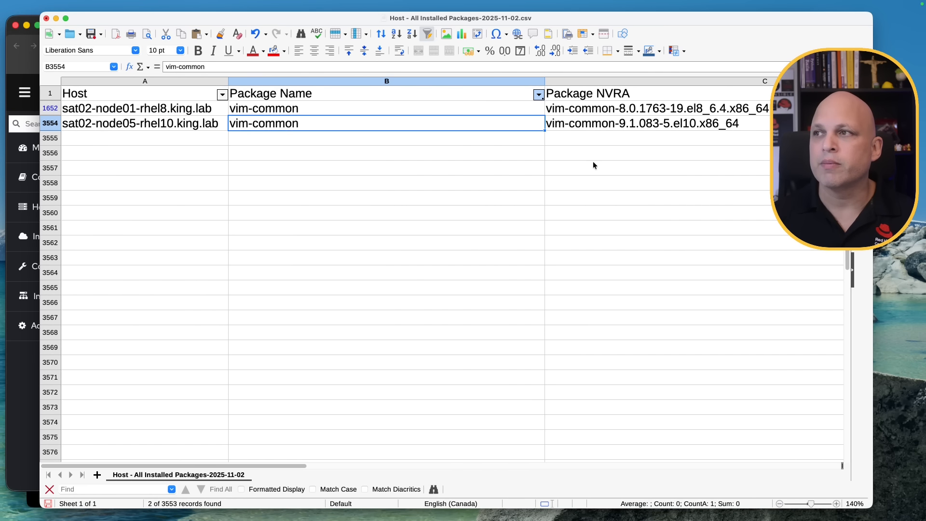
click(662, 126)
click(570, 112)
click(482, 122)
click(487, 111)
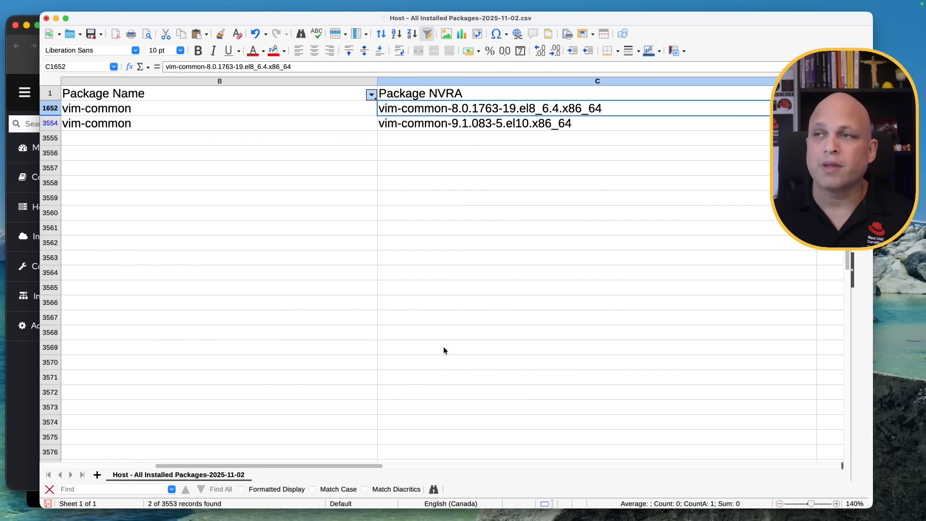
drag(316, 464, 507, 480)
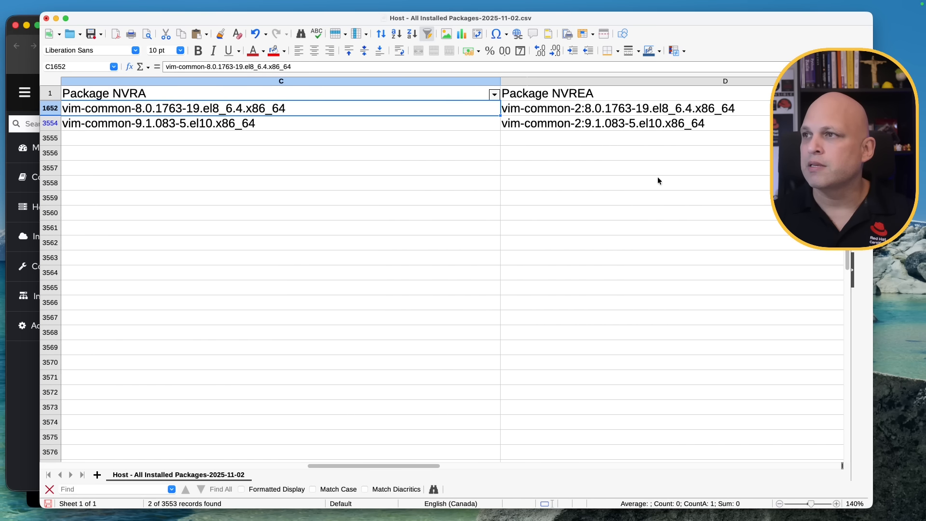
click(667, 112)
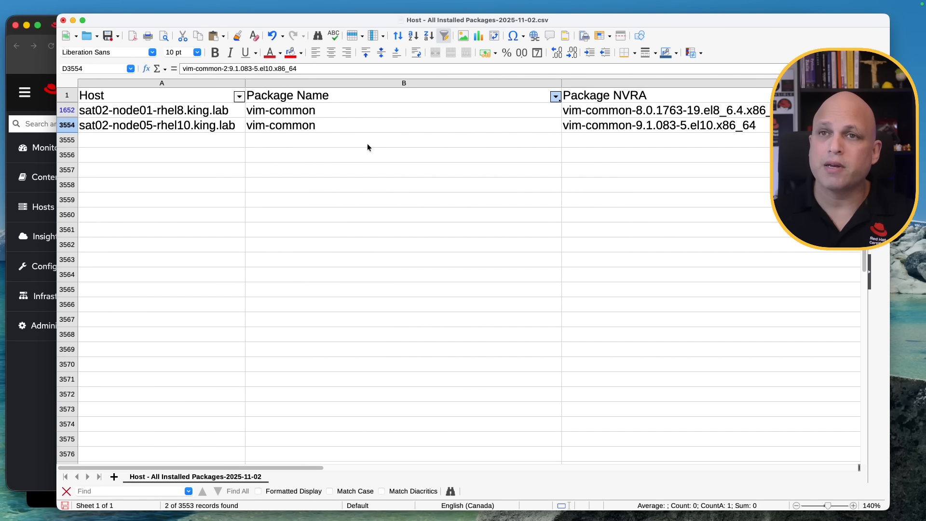
Cross-check the vim-common installed versions on the rhel8 and rhel10 host tabs against the spreadsheet.
click(40, 389)
click(225, 30)
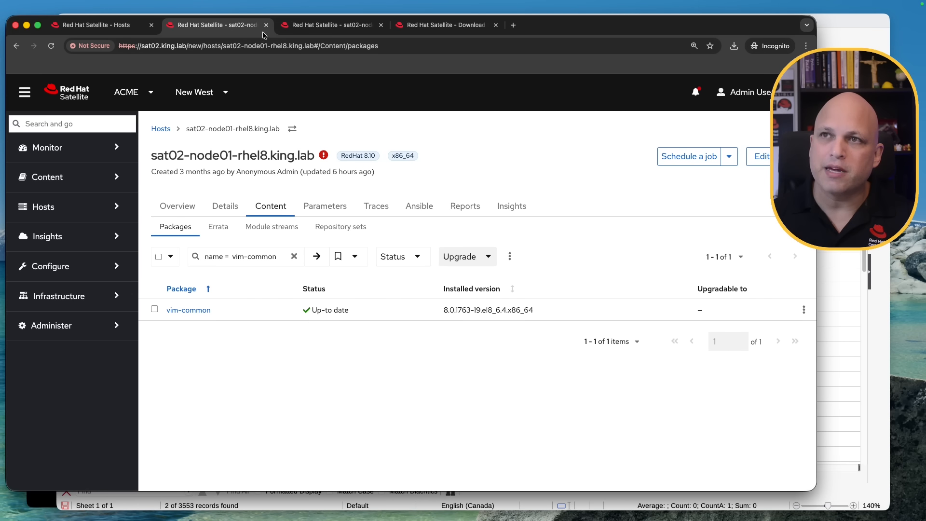
click(324, 28)
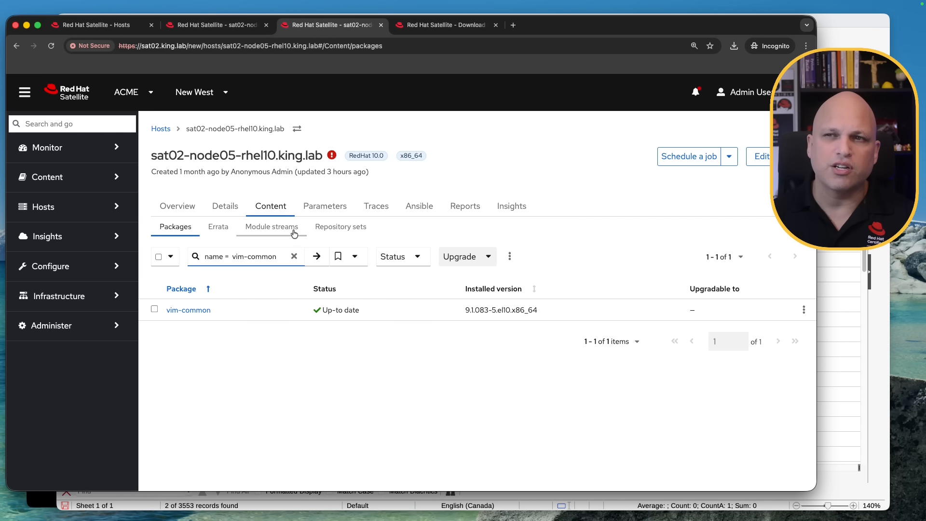
click(878, 346)
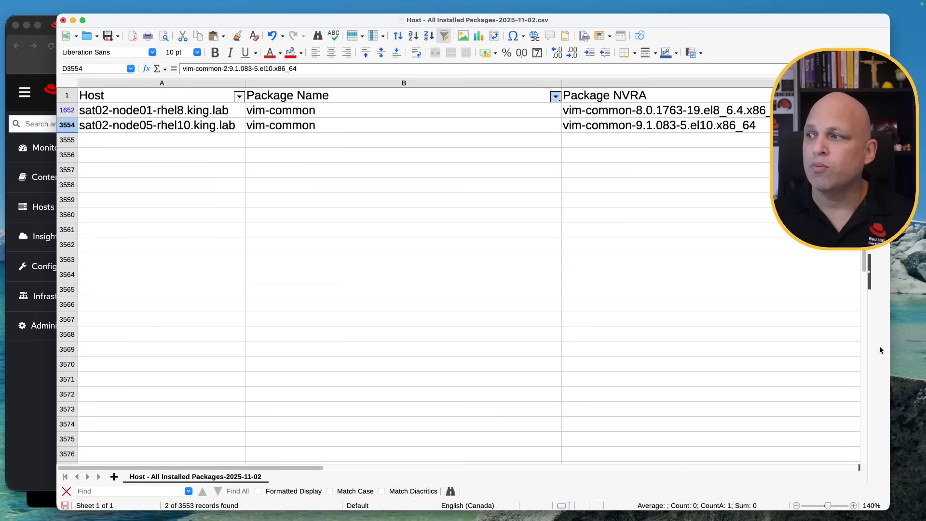
Close the spreadsheet and switch to the Satellite server terminal.
click(62, 21)
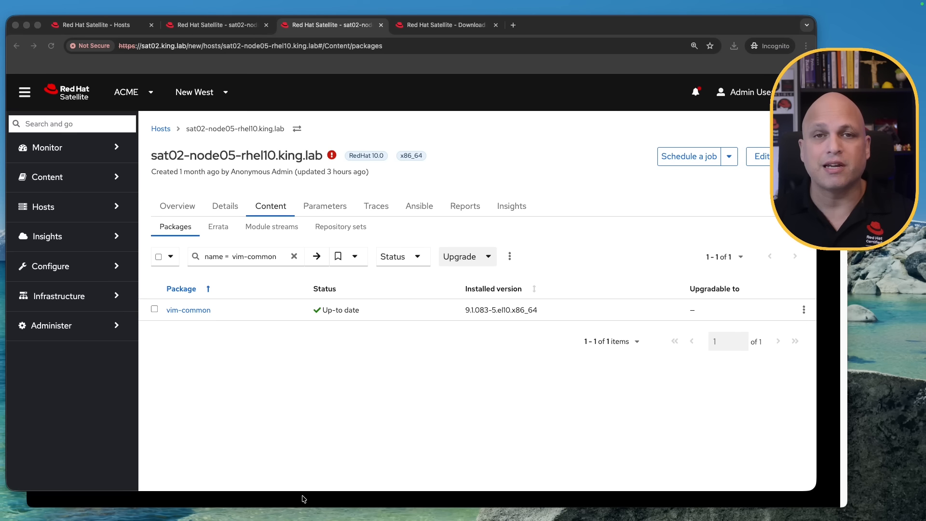
click(23, 462)
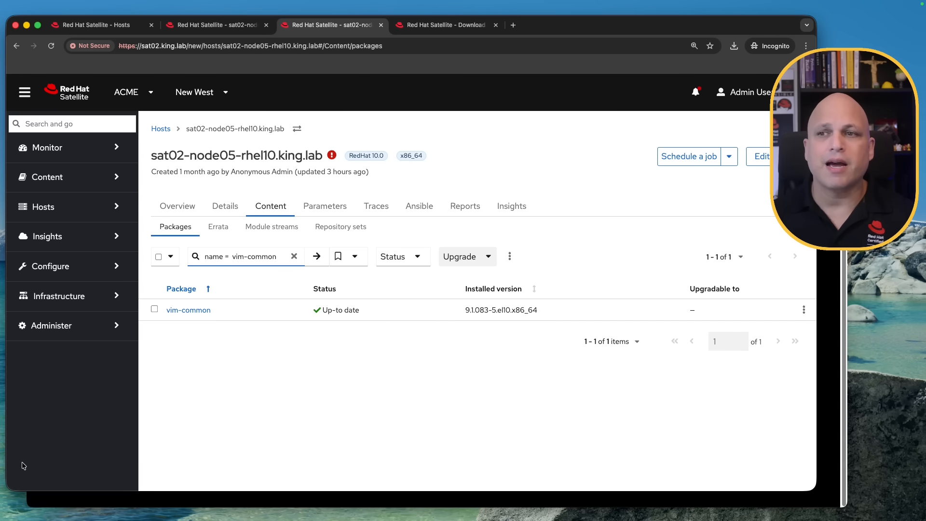
click(228, 498)
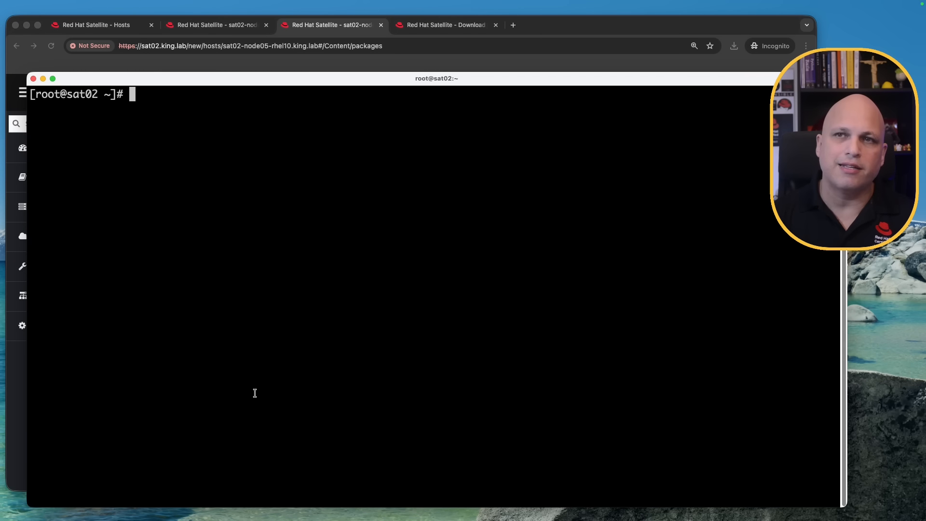
Create a report directory, change into it, list its contents and clear the screen.
text(mkdir )
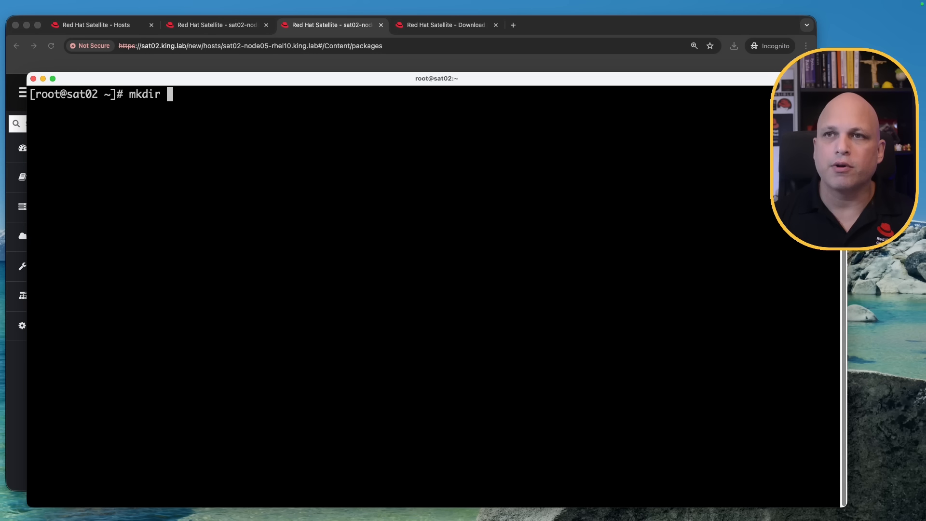
text(report)
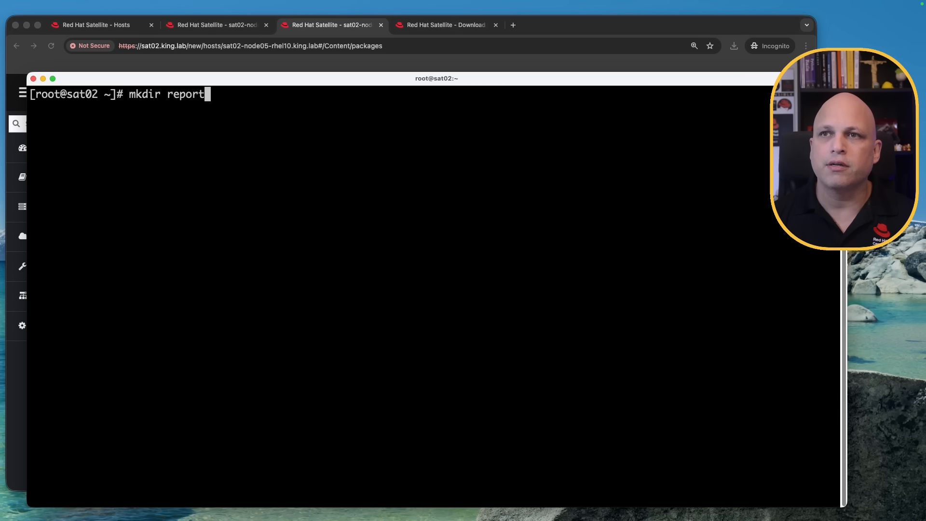
key(Return)
text(cd repor)
key(Tab)
key(Return)
text(ll)
key(Return)
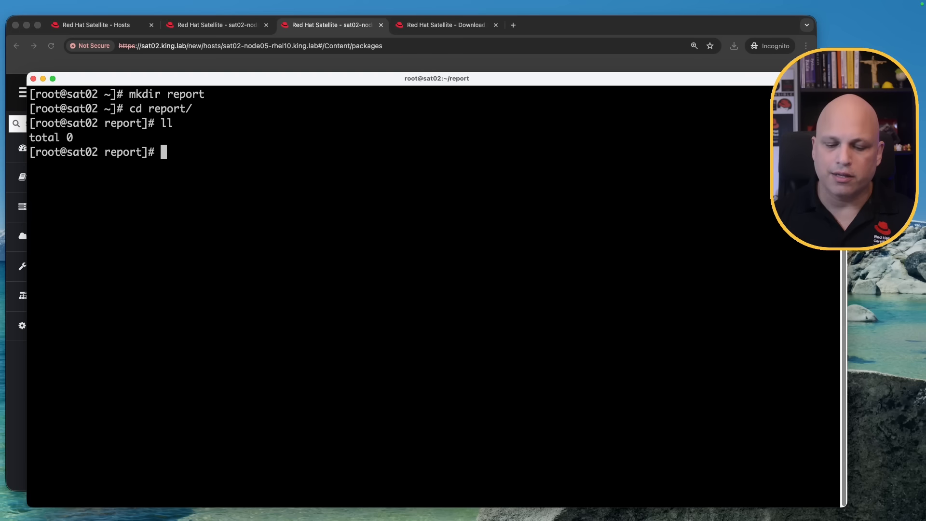
key(ctrl+l)
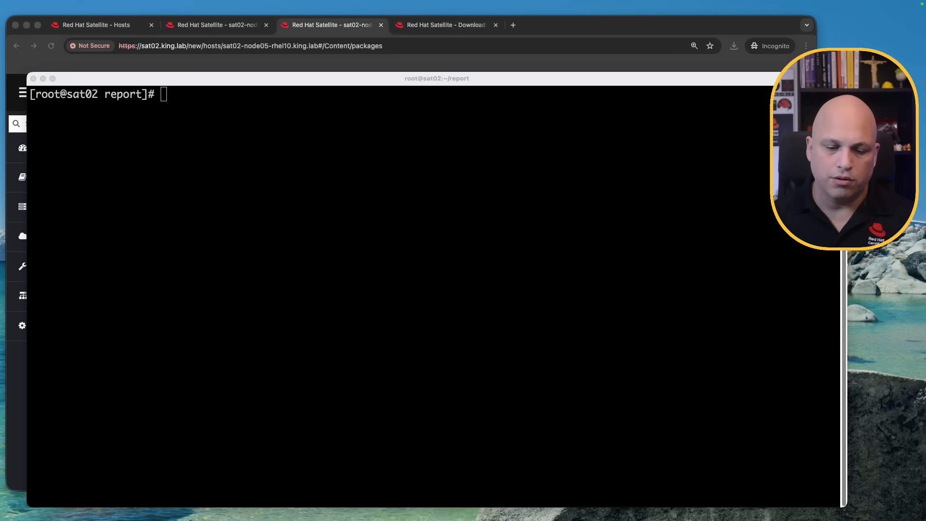
Paste and run hammer report-template list to list the available report templates.
click(244, 302)
text(hammer report-template list)
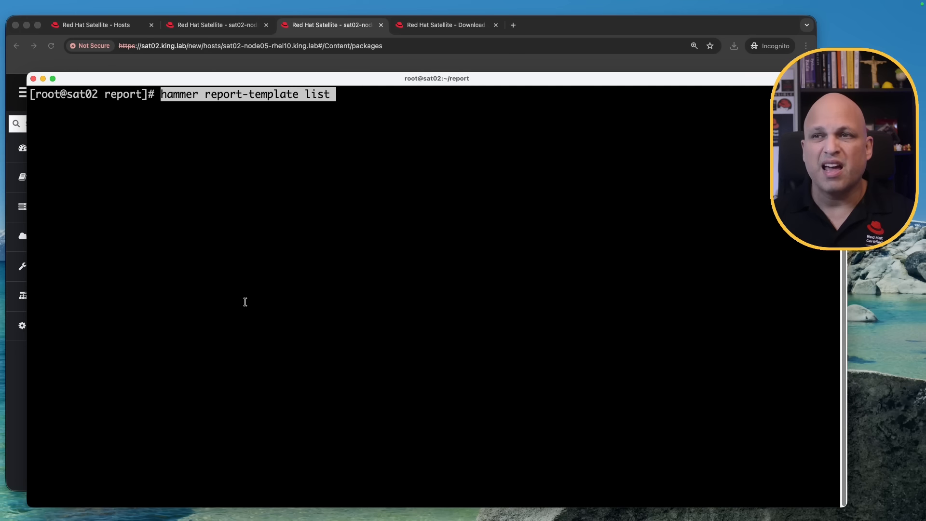
key(Return)
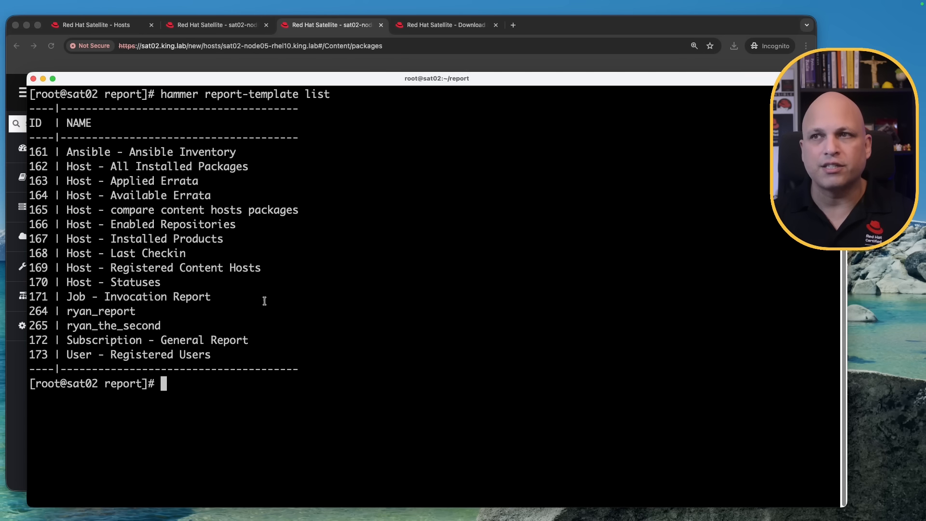
drag(212, 356, 31, 154)
click(300, 207)
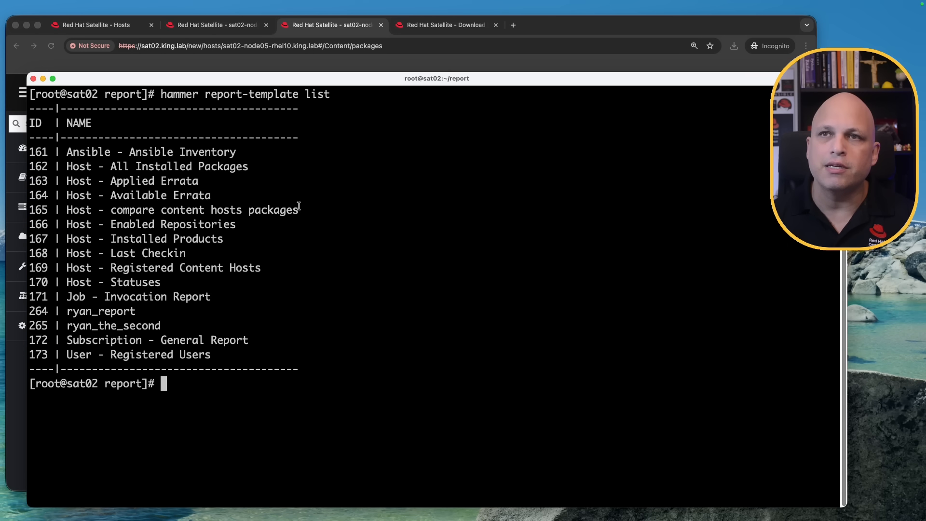
Compare the listed templates with the Report Templates page in the browser, then return to the terminal.
click(40, 60)
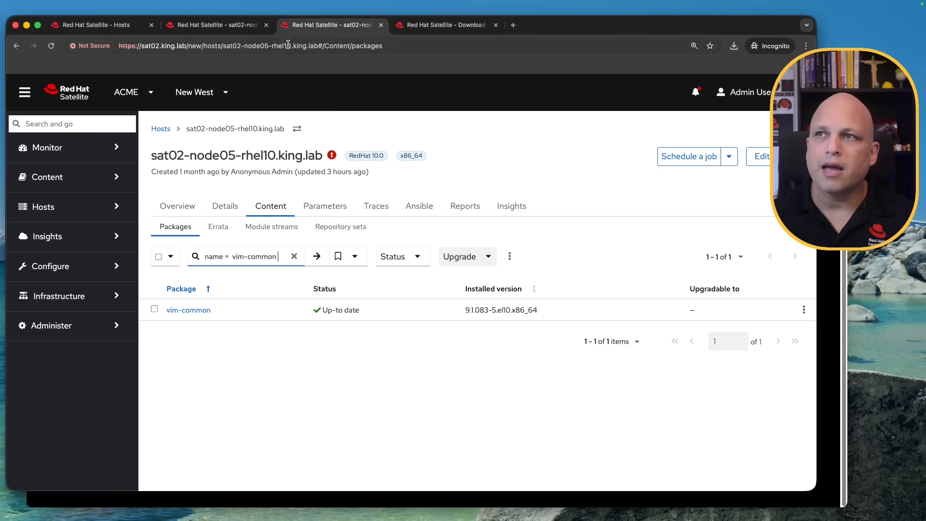
click(447, 27)
click(181, 140)
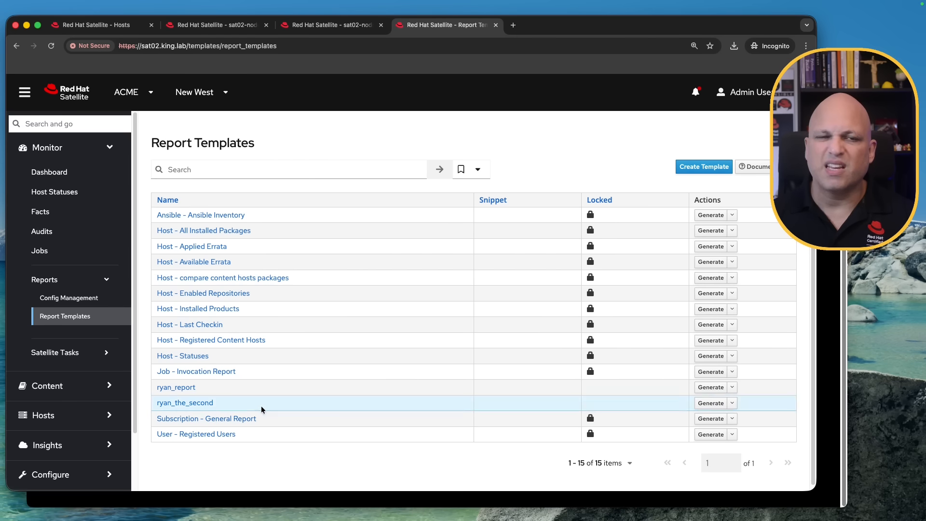
click(365, 501)
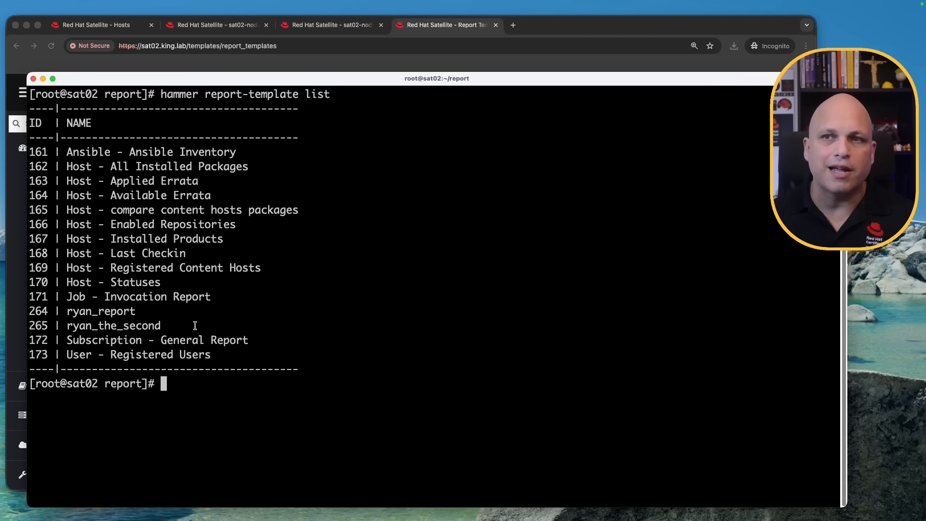
Select the ID 162 of the Host - All Installed Packages template in the command output.
triple_click(179, 165)
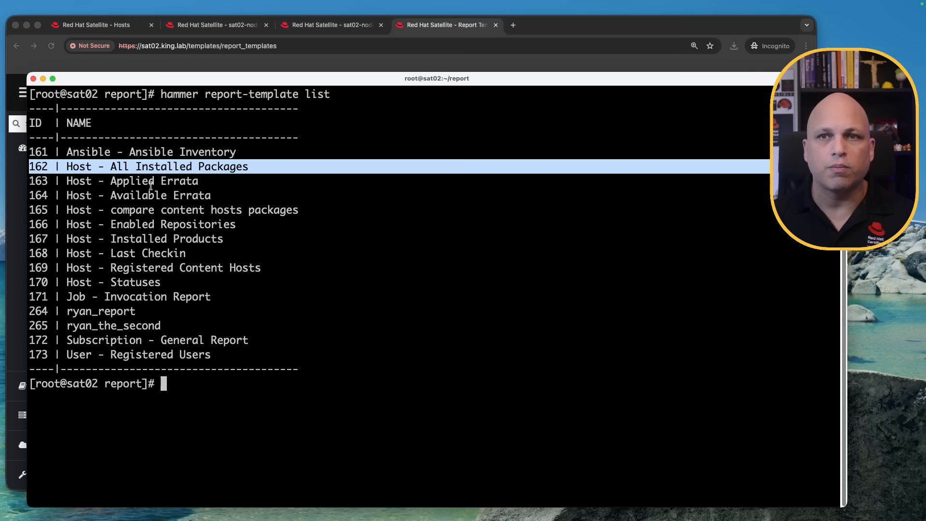
double_click(42, 166)
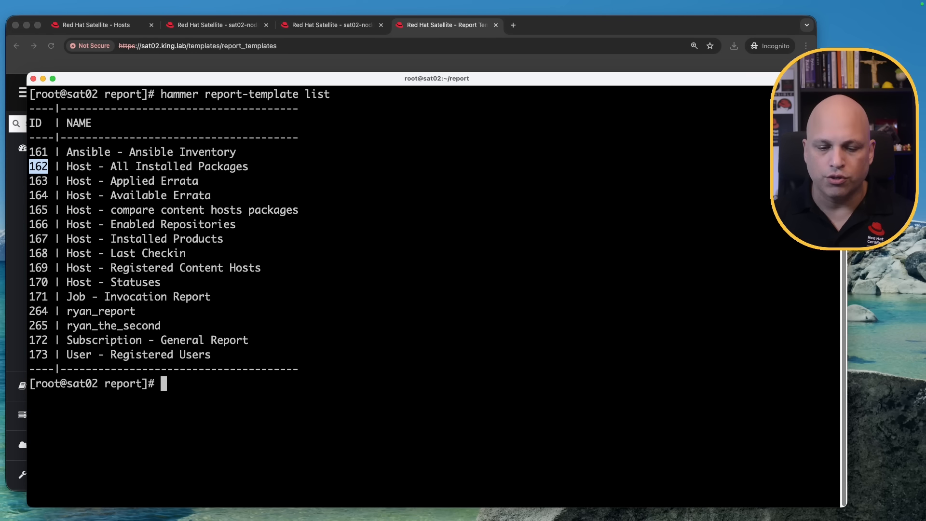
Paste the command hammer report-template generate --id 162 --path . and enter it commented out with a leading #.
click(369, 350)
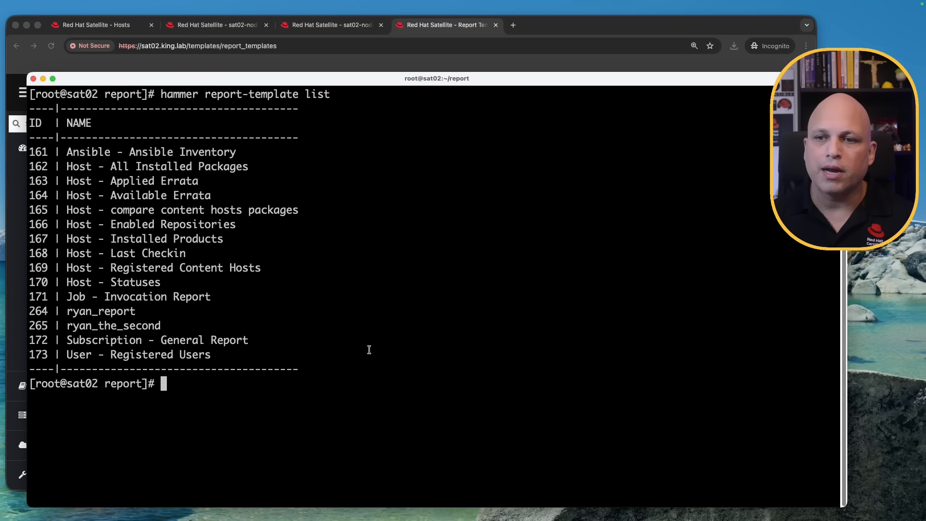
text(hammer report-template generate --id 162 --path .)
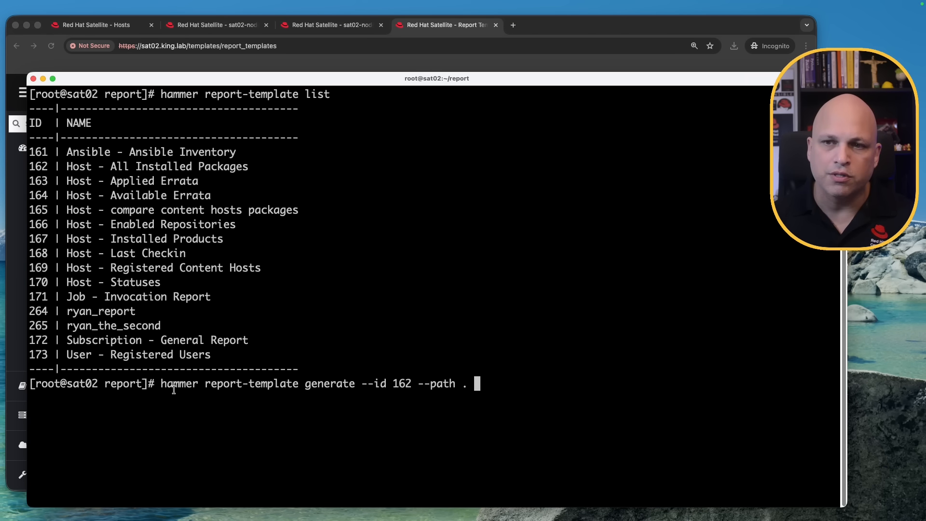
double_click(172, 385)
double_click(254, 385)
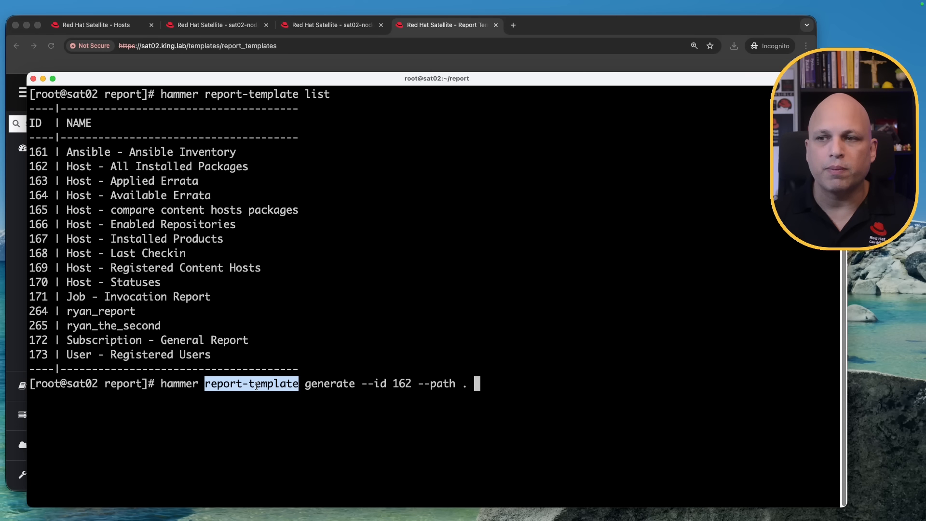
double_click(329, 384)
double_click(364, 385)
double_click(404, 384)
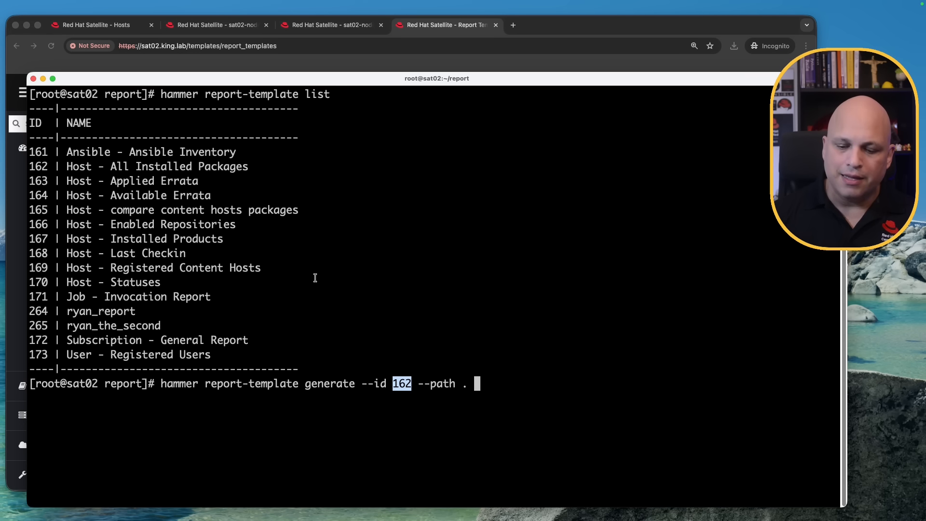
key(ctrl+a)
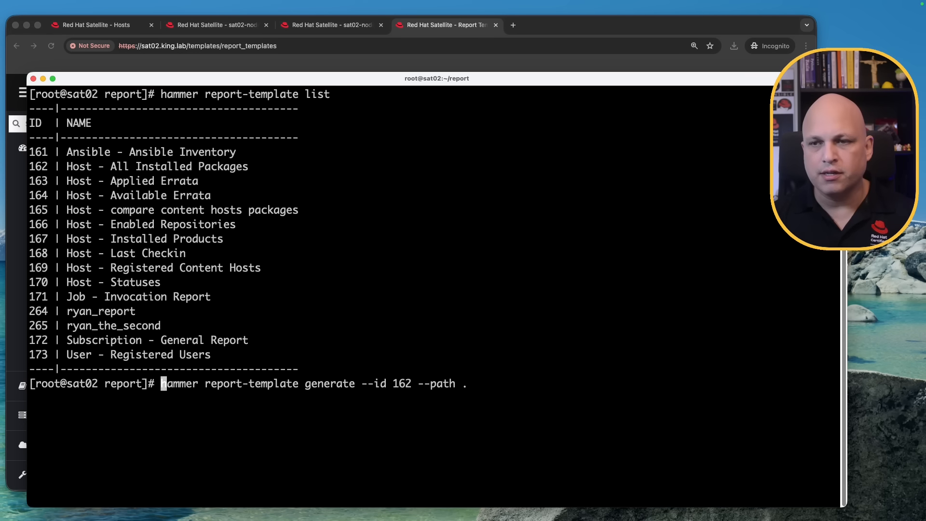
text(#)
key(Return)
Recall the command, remove the # and the --path option, and run it to print the report in the terminal.
key(Up)
key(ctrl+a)
key(Delete)
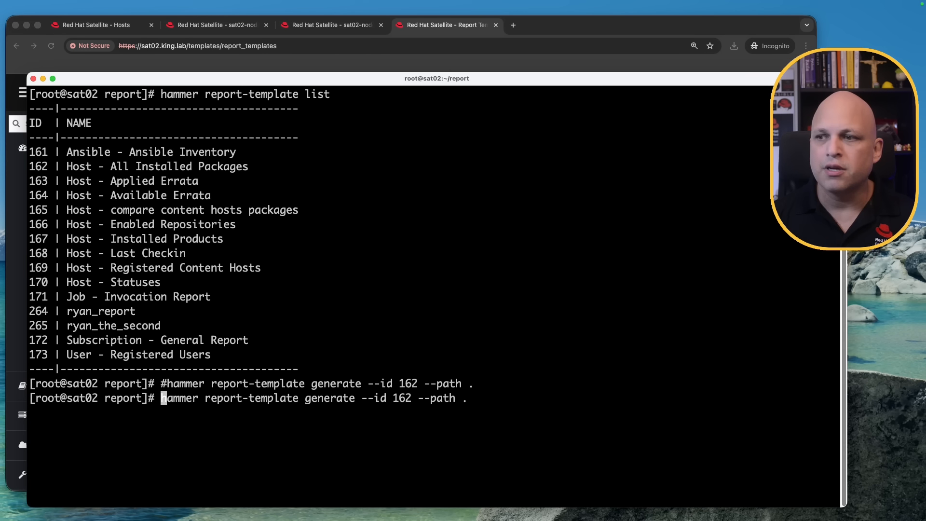
key(ctrl+e)
key(BackSpace)
key(BackSpace)
key(BackSpace)
key(BackSpace)
key(BackSpace)
key(BackSpace)
key(BackSpace)
key(BackSpace)
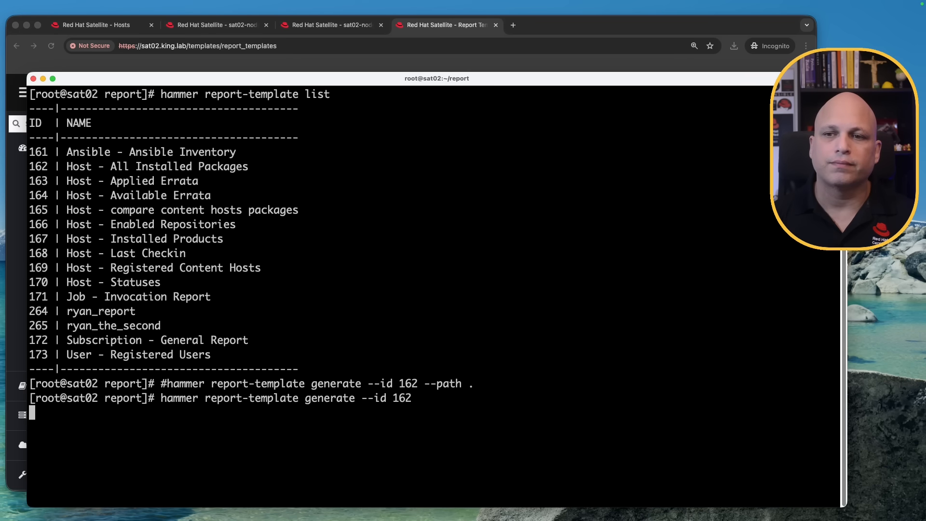
scroll(261, 257, up, 10)
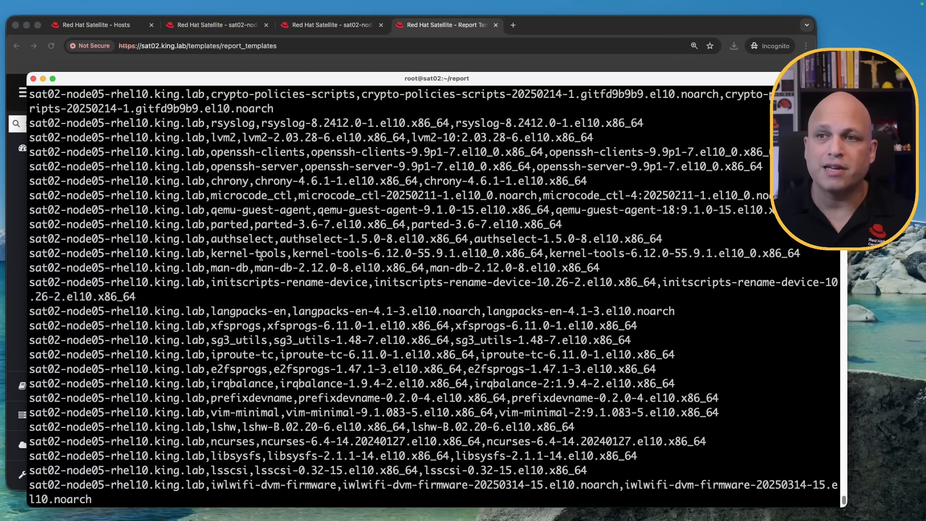
scroll(260, 257, up, 20)
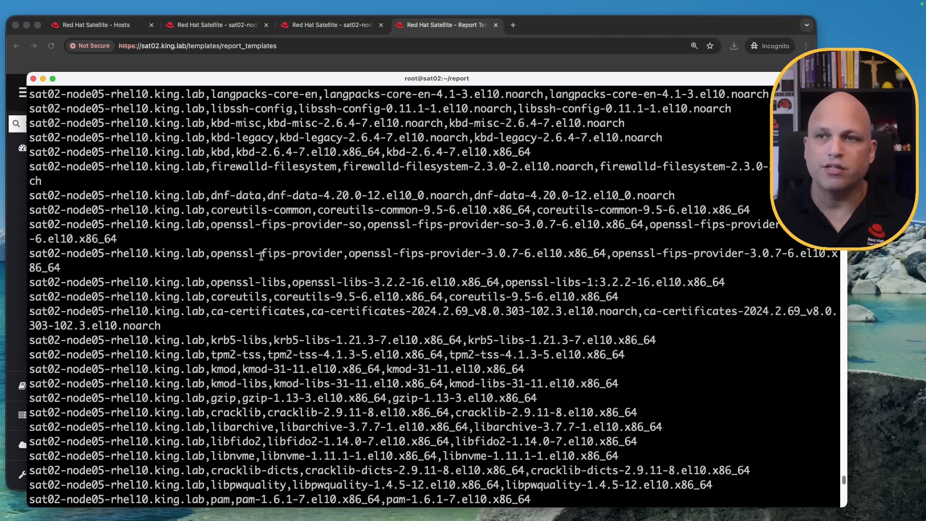
scroll(261, 257, down, 15)
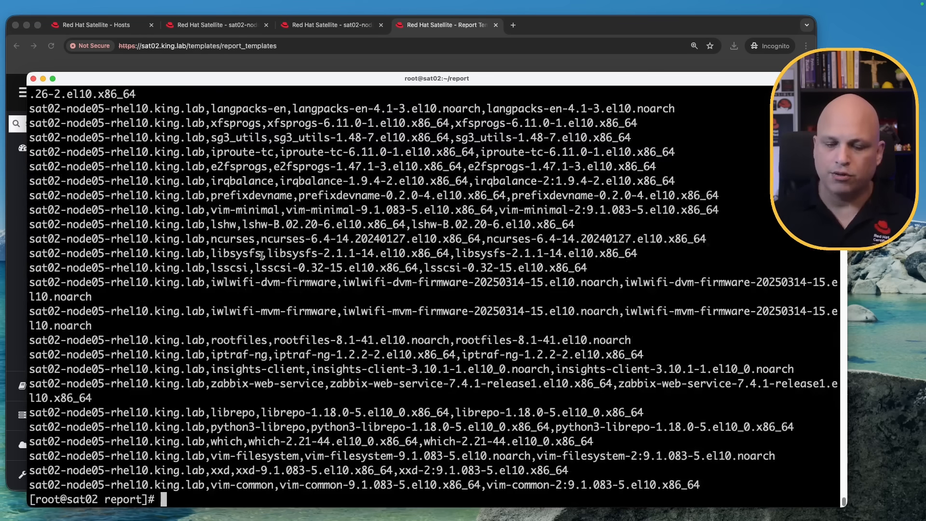
Rerun hammer report-template generate --id 162 redirecting its output into my_report.csv.
key(Up)
text(>)
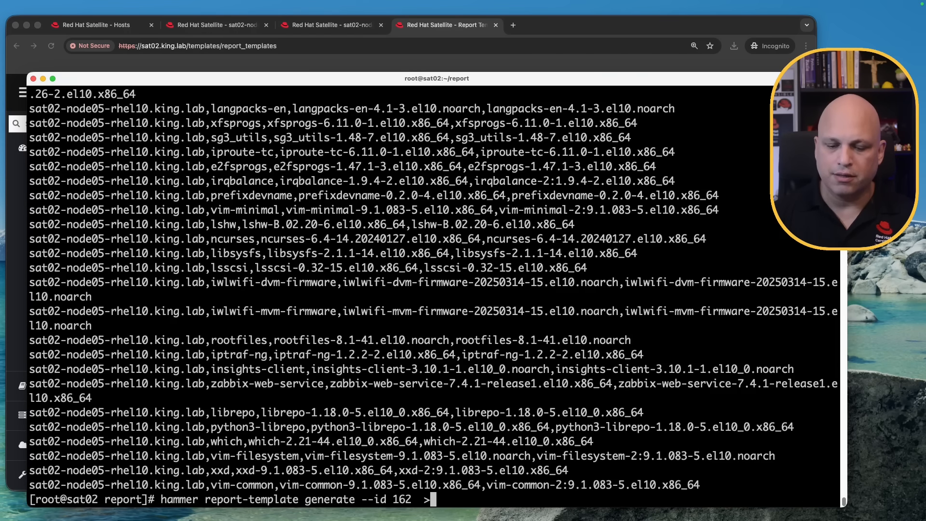
key(ctrl+l)
text(m)
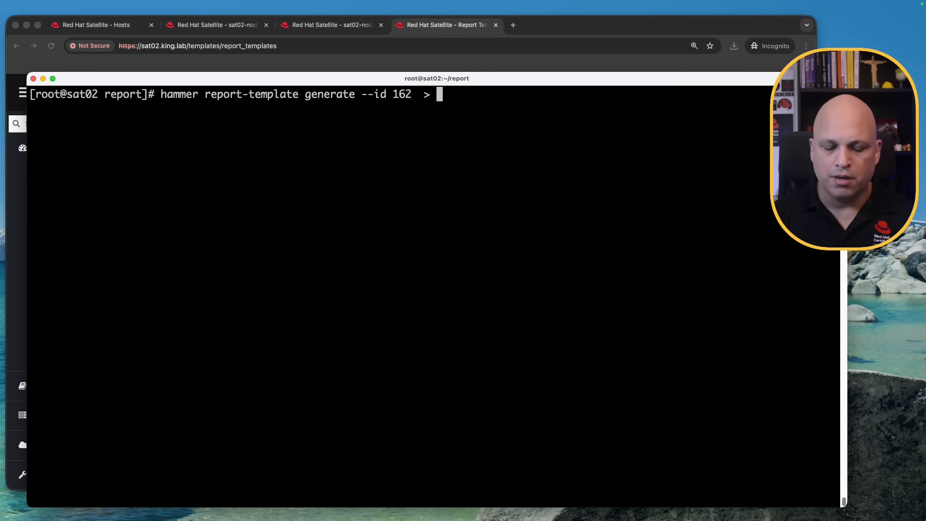
text(y_report.cd)
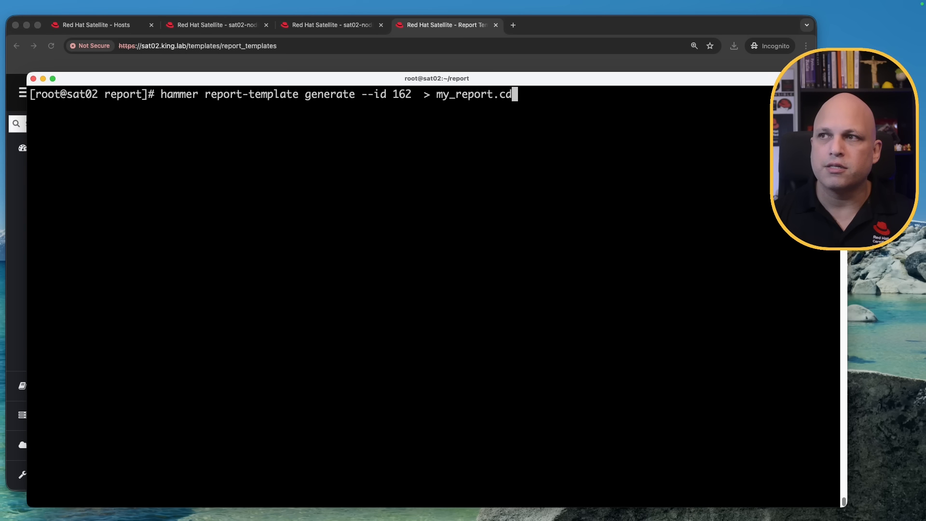
key(BackSpace)
text(sv)
key(Return)
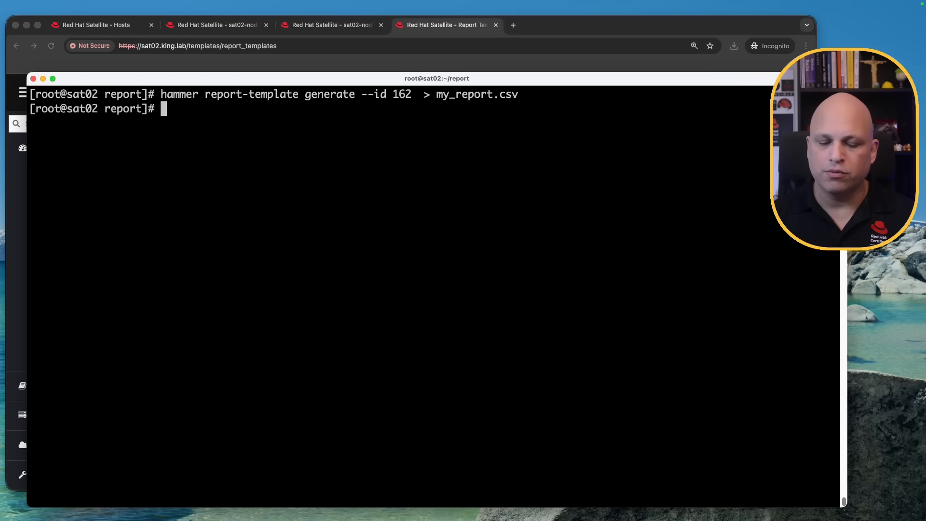
Preview the first lines of my_report.csv with head and list the report directory.
text(head my_report.csv)
key(Return)
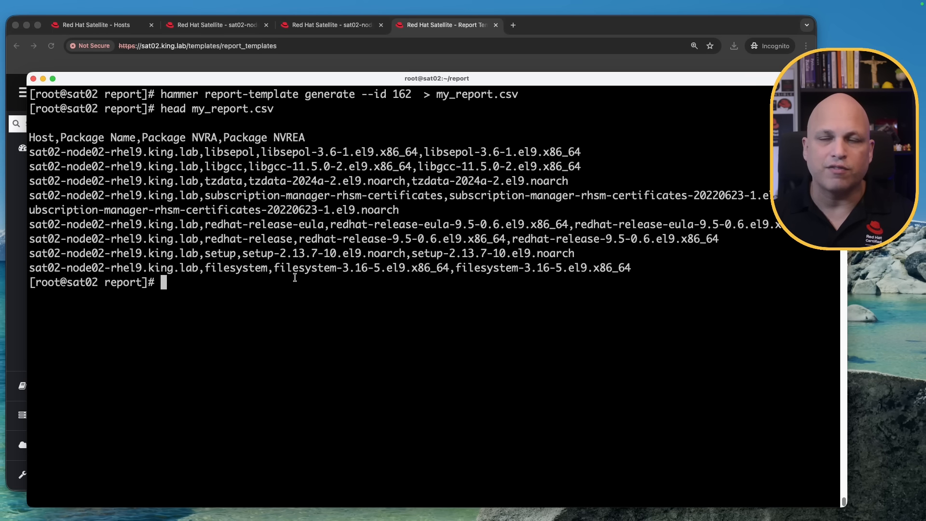
key(Up)
key(Up)
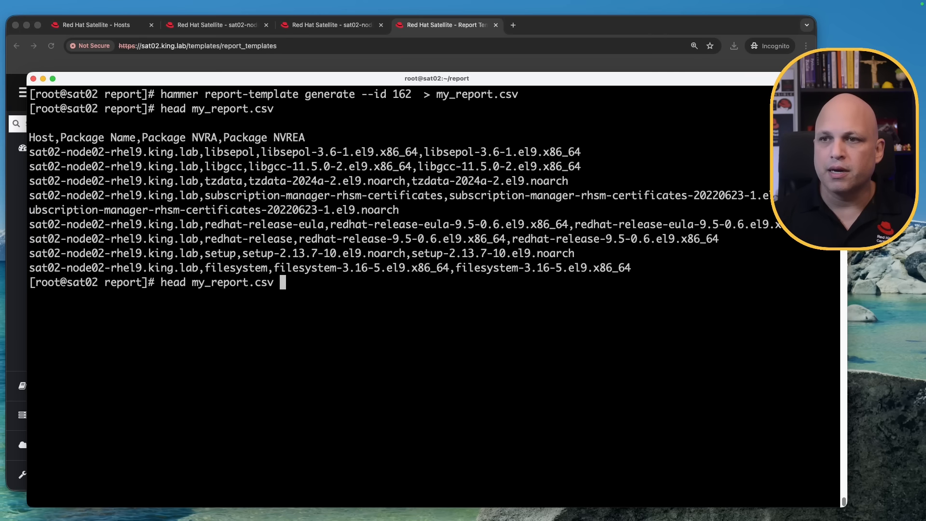
key(BackSpace)
key(BackSpace)
key(BackSpace)
key(BackSpace)
key(BackSpace)
key(BackSpace)
key(BackSpace)
key(BackSpace)
key(BackSpace)
key(BackSpace)
key(BackSpace)
key(BackSpace)
key(BackSpace)
key(BackSpace)
key(BackSpace)
key(BackSpace)
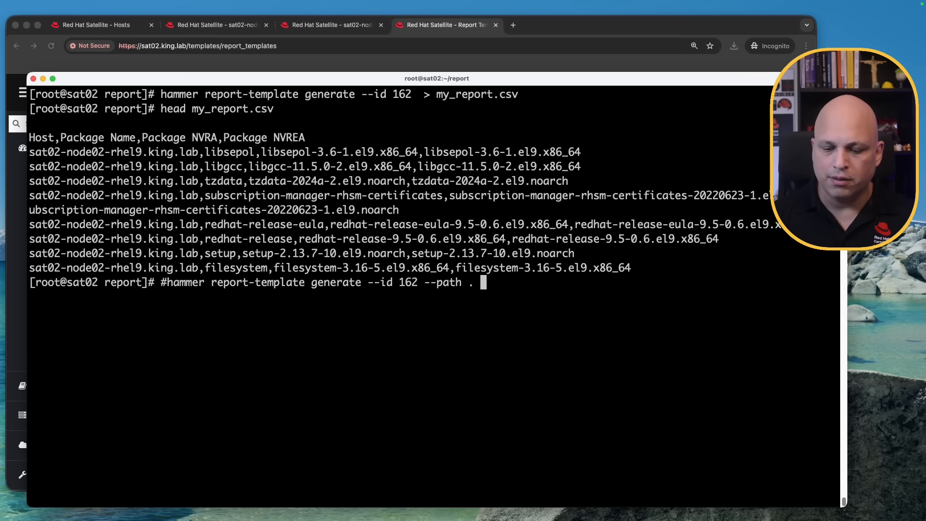
key(Return)
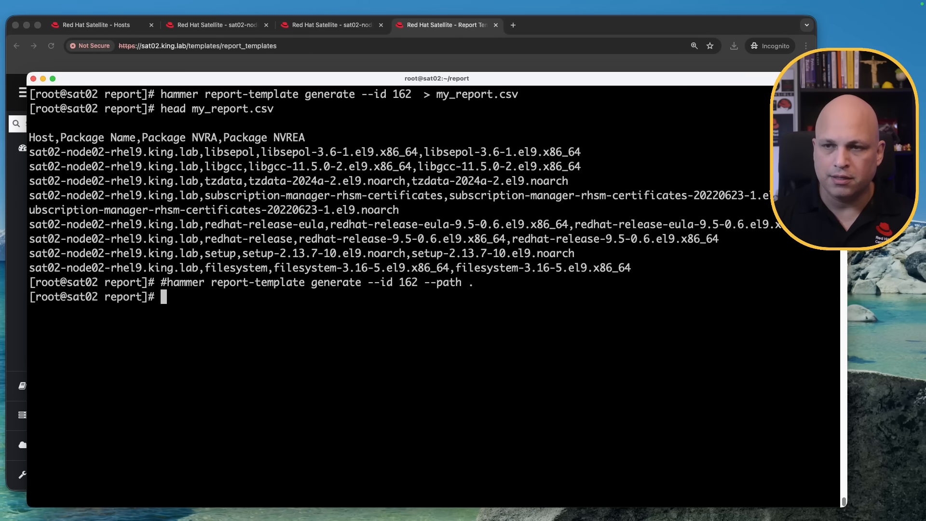
text(ll)
key(Return)
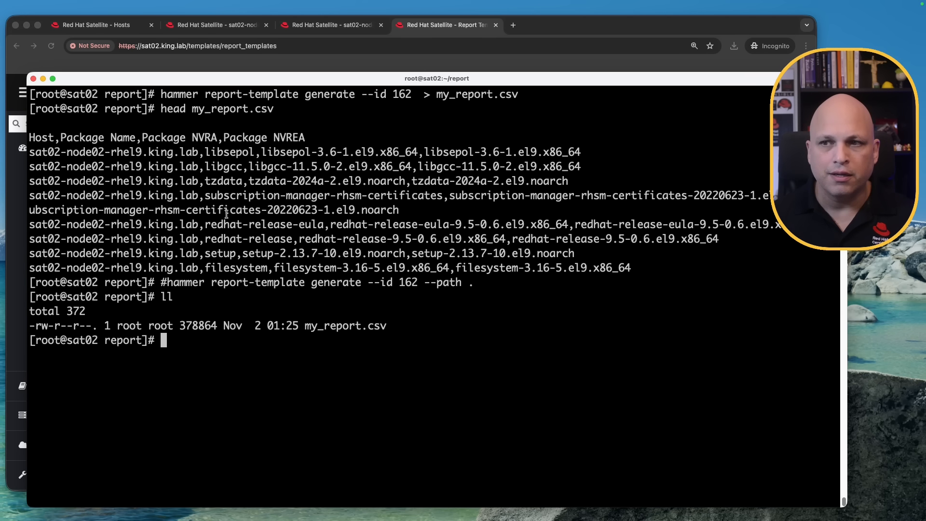
Run hammer report-template generate --id 162 --path . to save the report as a file in the current directory.
double_click(338, 327)
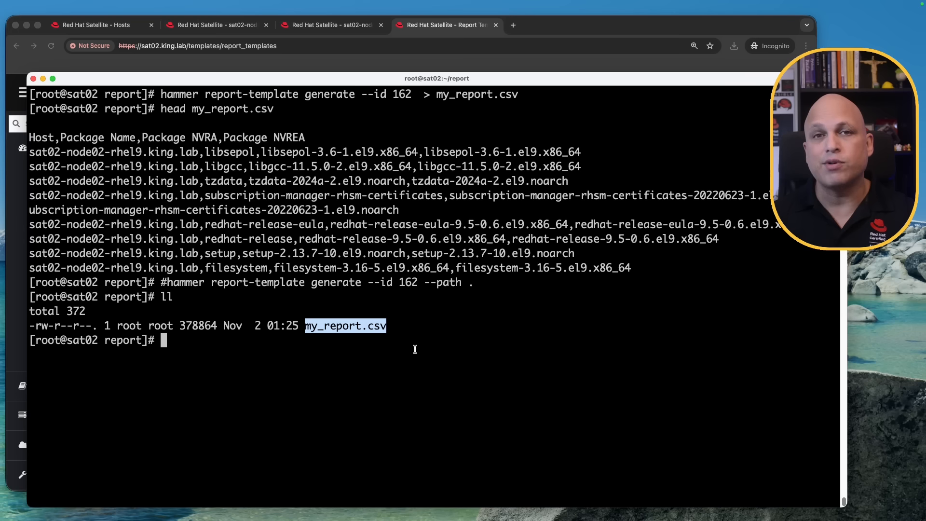
key(Up)
key(ctrl+a)
key(Delete)
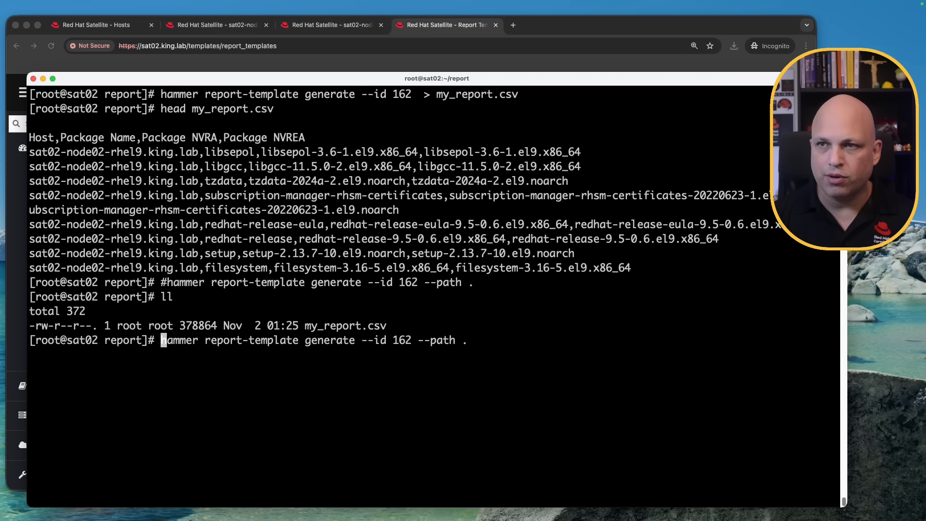
key(Return)
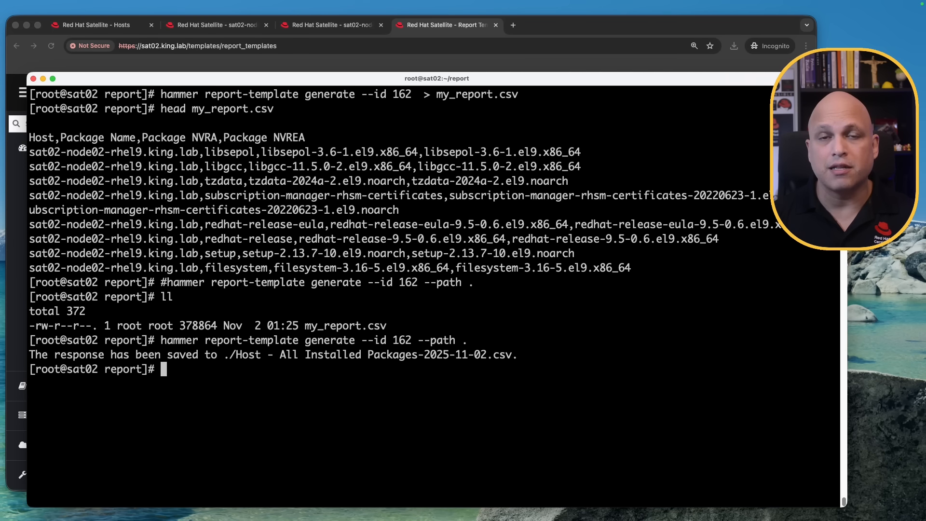
List the directory and compare the saved report's file name with my_report.csv, then clear the screen.
double_click(226, 355)
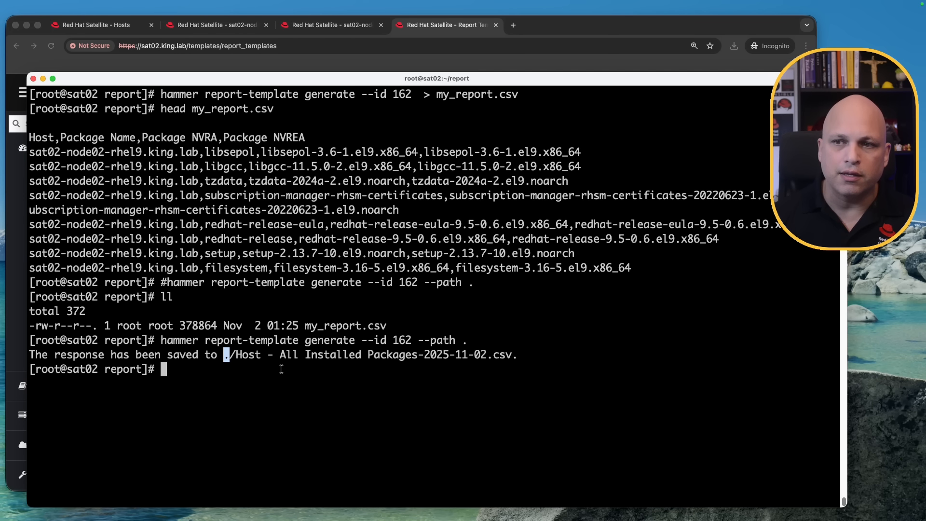
text(ll)
key(Return)
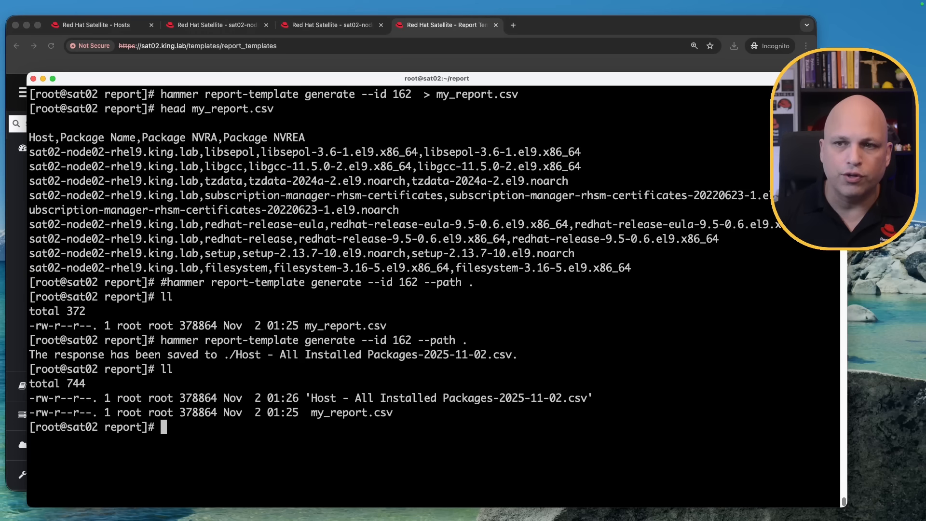
drag(305, 395, 560, 396)
click(496, 401)
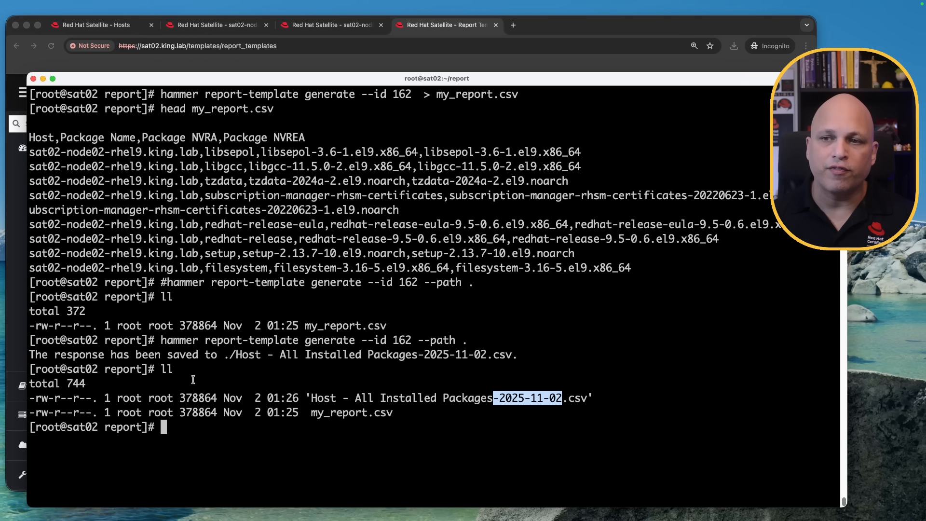
drag(417, 341, 465, 345)
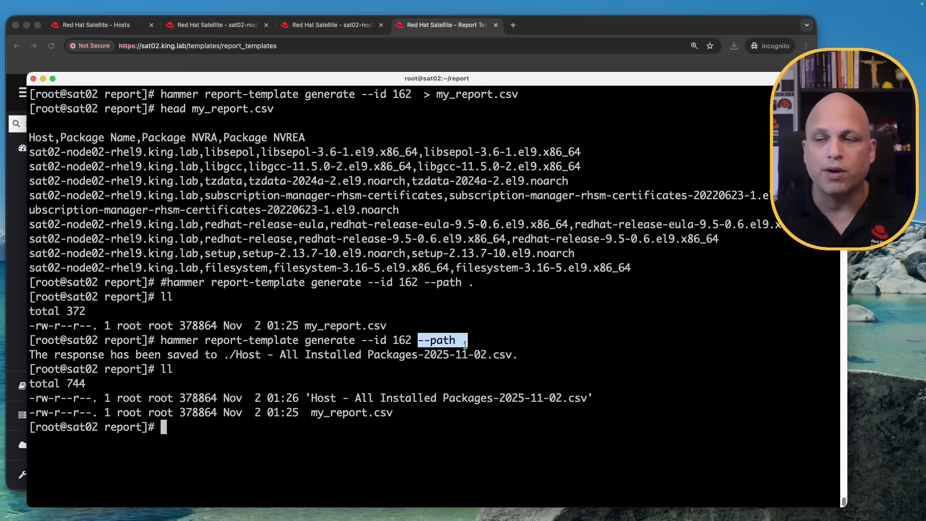
drag(310, 398, 561, 395)
click(505, 399)
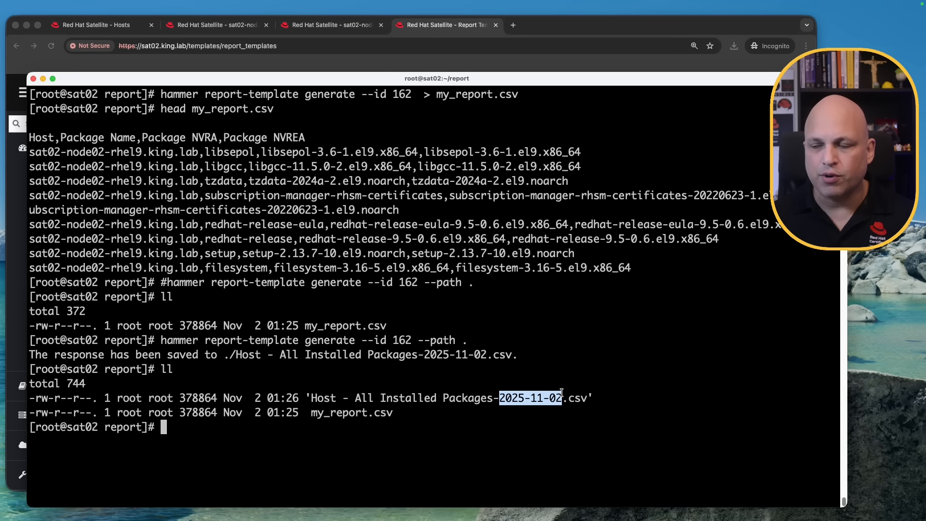
click(580, 401)
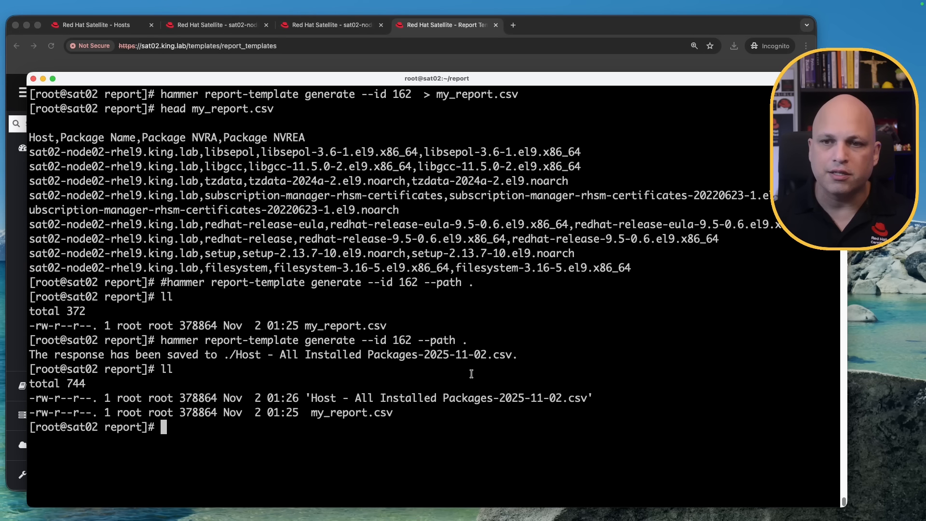
key(ctrl+l)
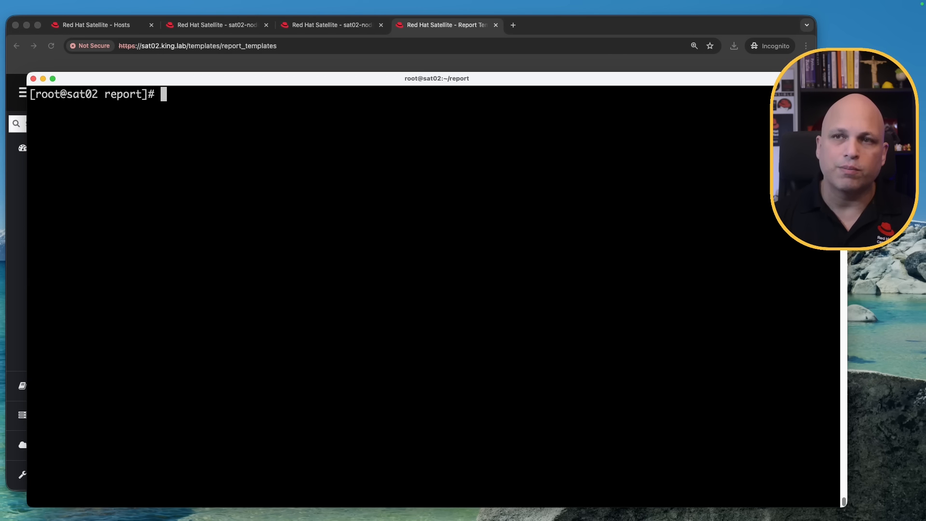
Search my_report.csv for vim-common with grep and compare the hosts and versions listed.
text(grep vim)
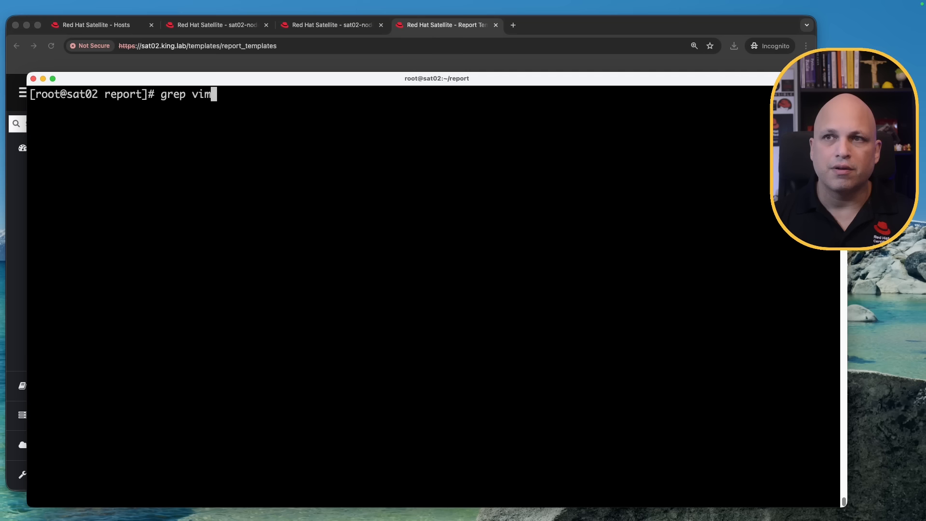
text(-common )
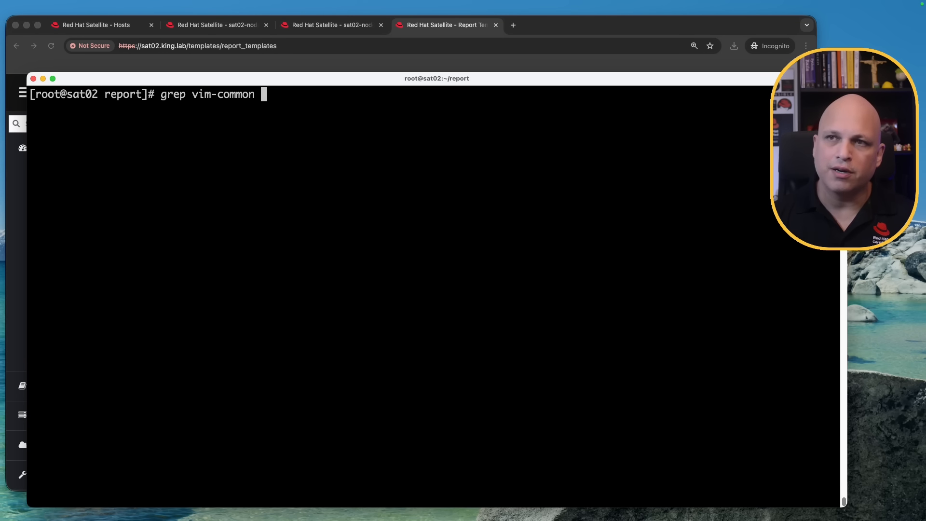
text(my_report.csv)
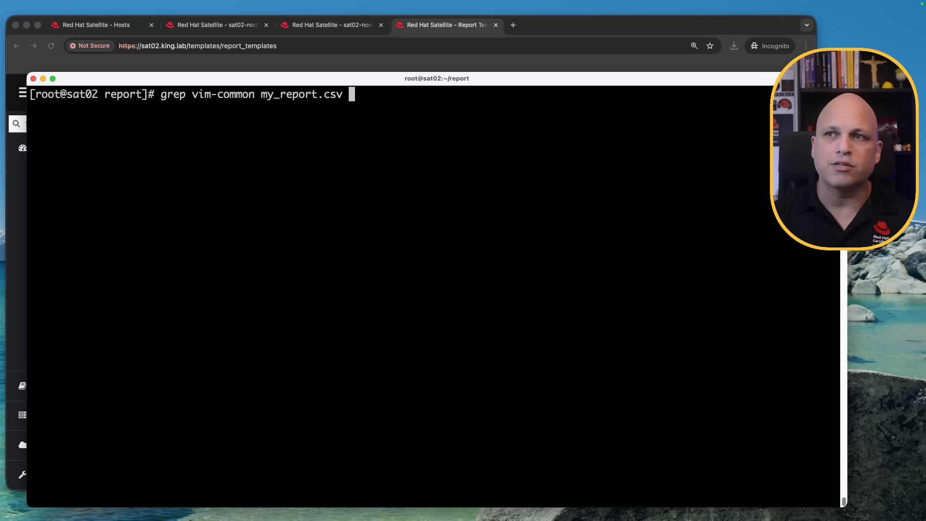
key(Return)
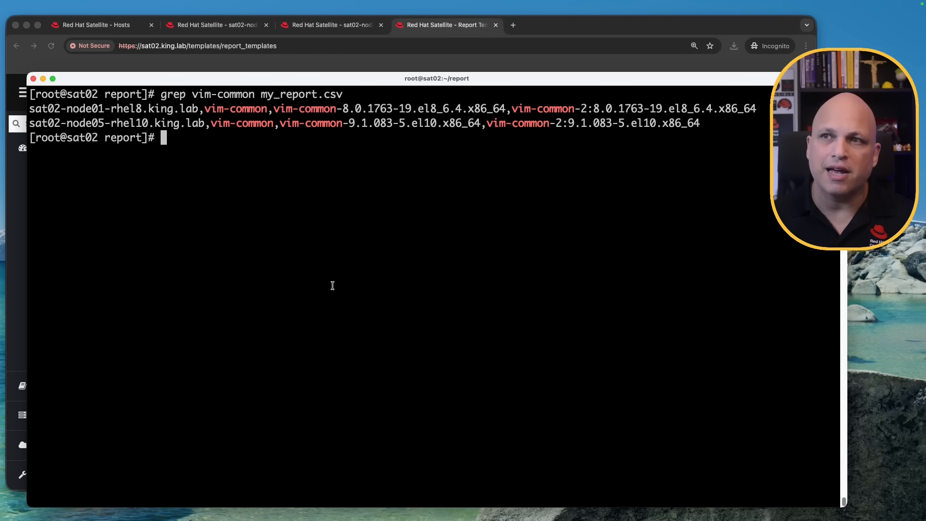
drag(72, 109, 141, 110)
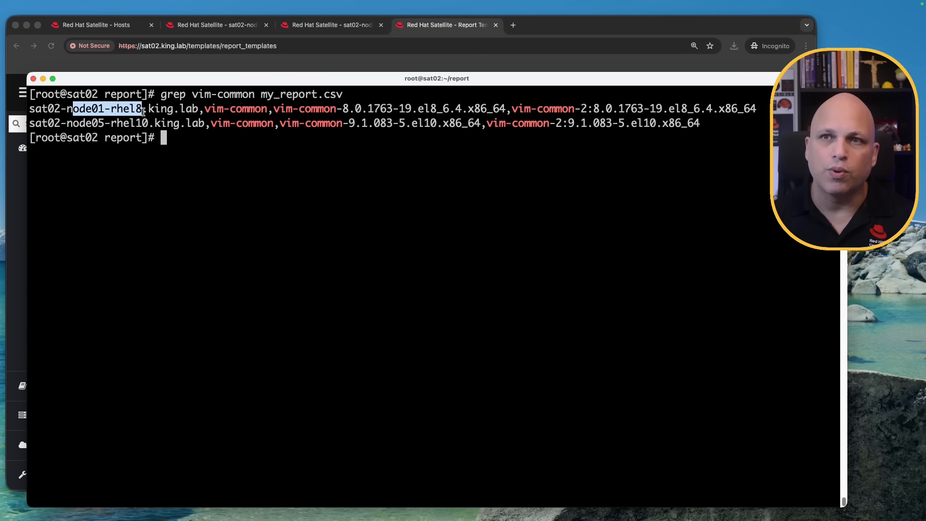
drag(72, 123, 148, 124)
drag(349, 124, 454, 128)
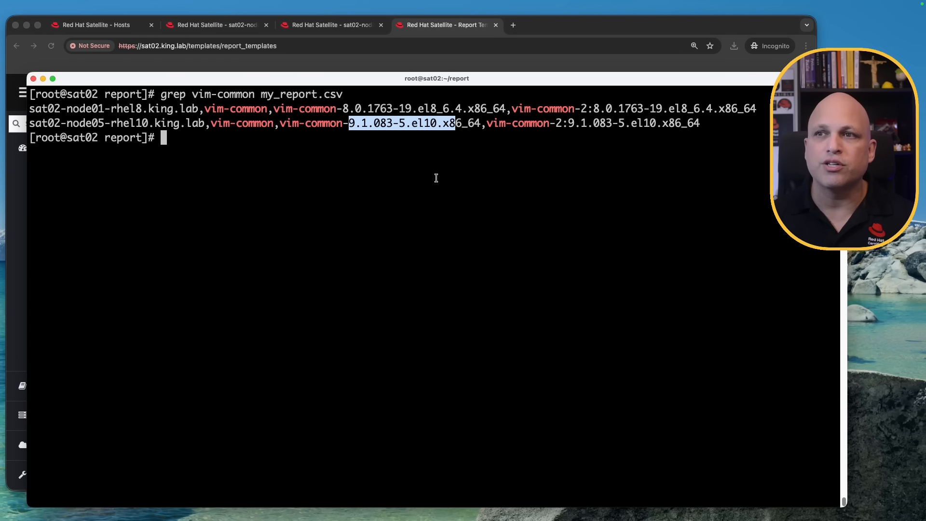
click(397, 189)
key(Return)
key(Return)
key(Return)
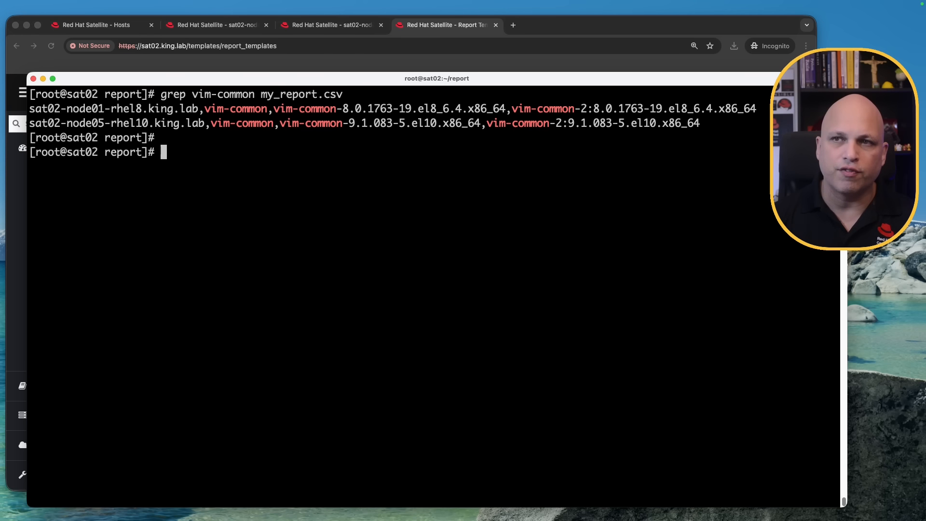
Search the Host - All Installed Packages-2025-11-02.csv file for vim-common with grep.
key(Up)
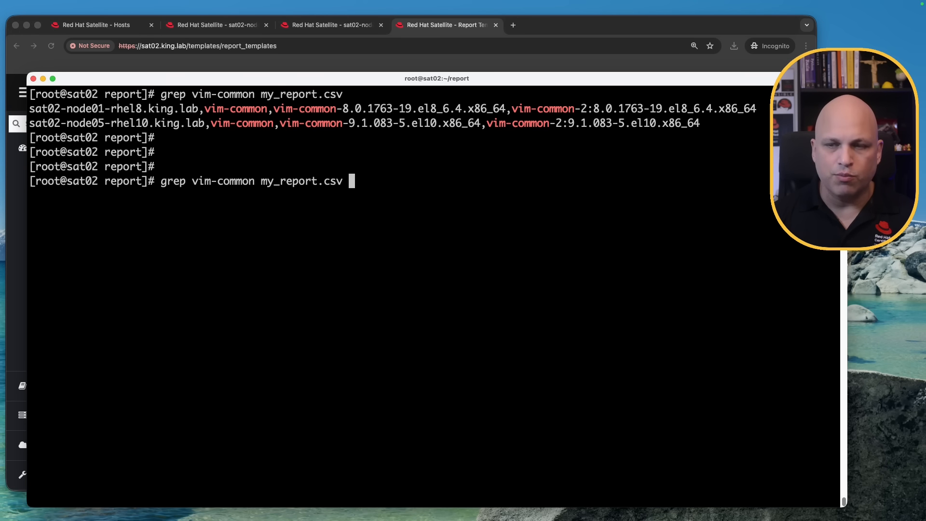
key(ctrl+w)
text(H)
key(Tab)
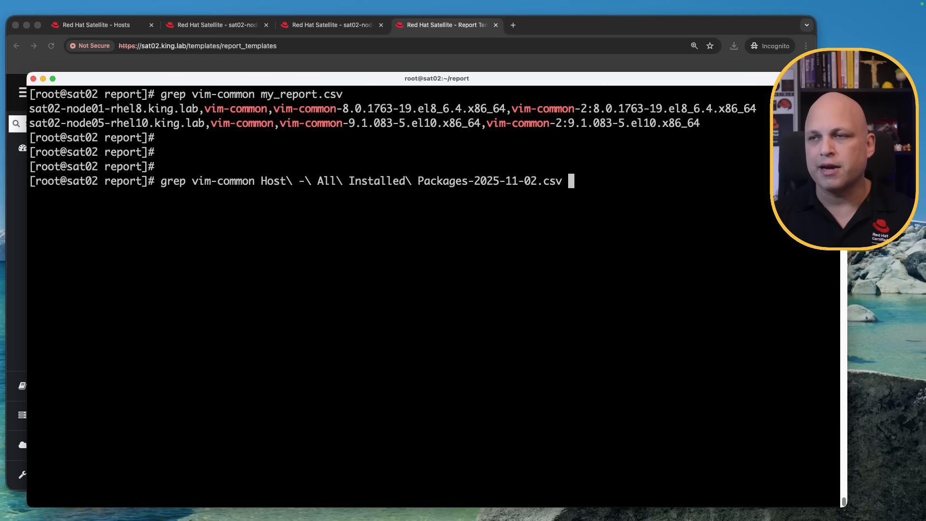
key(Return)
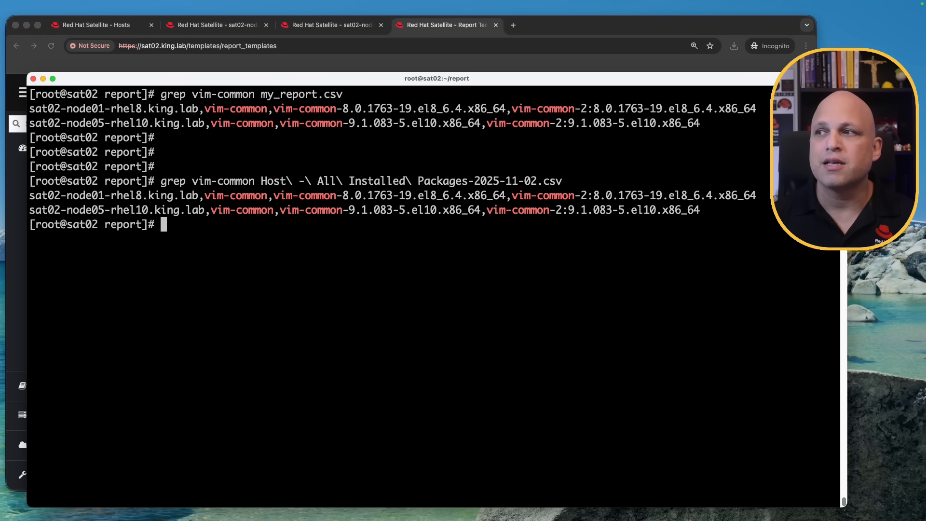
key(Return)
key(Return)
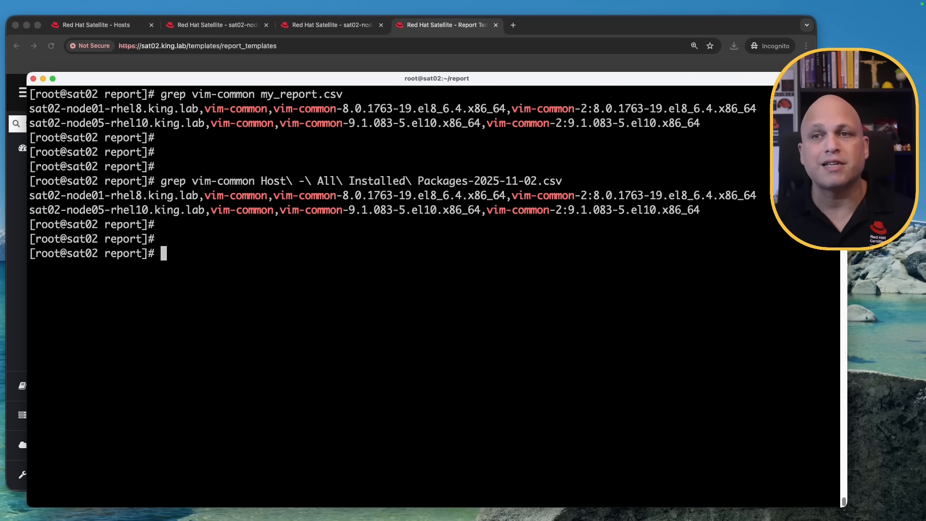